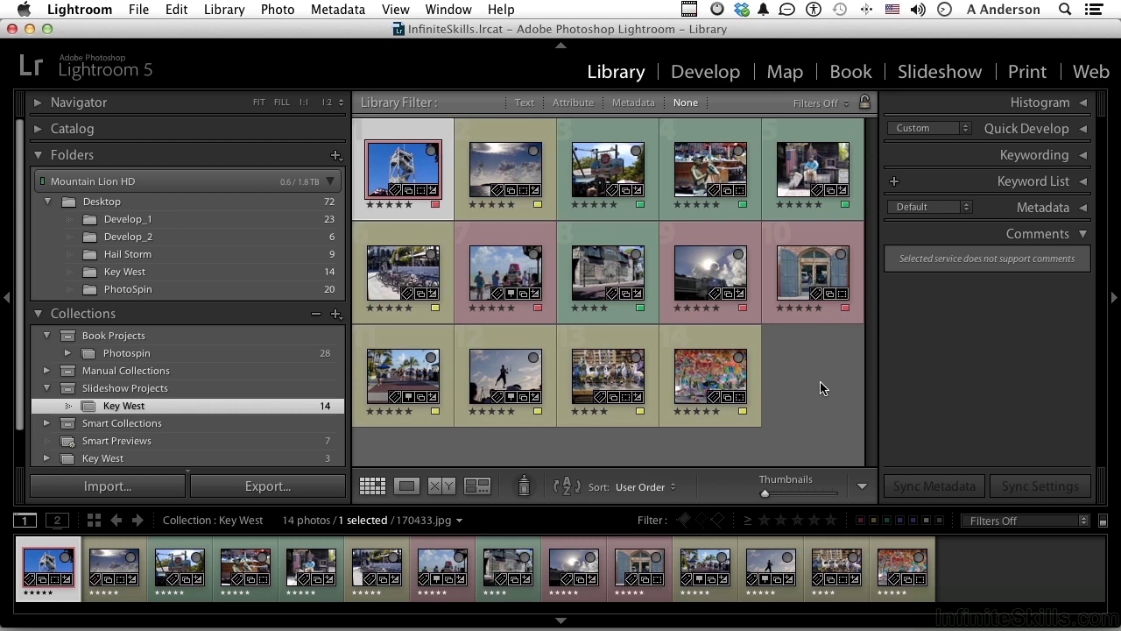
Reorder the Key West photos: move the sun-and-clouds shot to third, and the bikes and seated-man photos later.
left_click_drag(704, 285, 580, 206)
left_click_drag(487, 273, 653, 381)
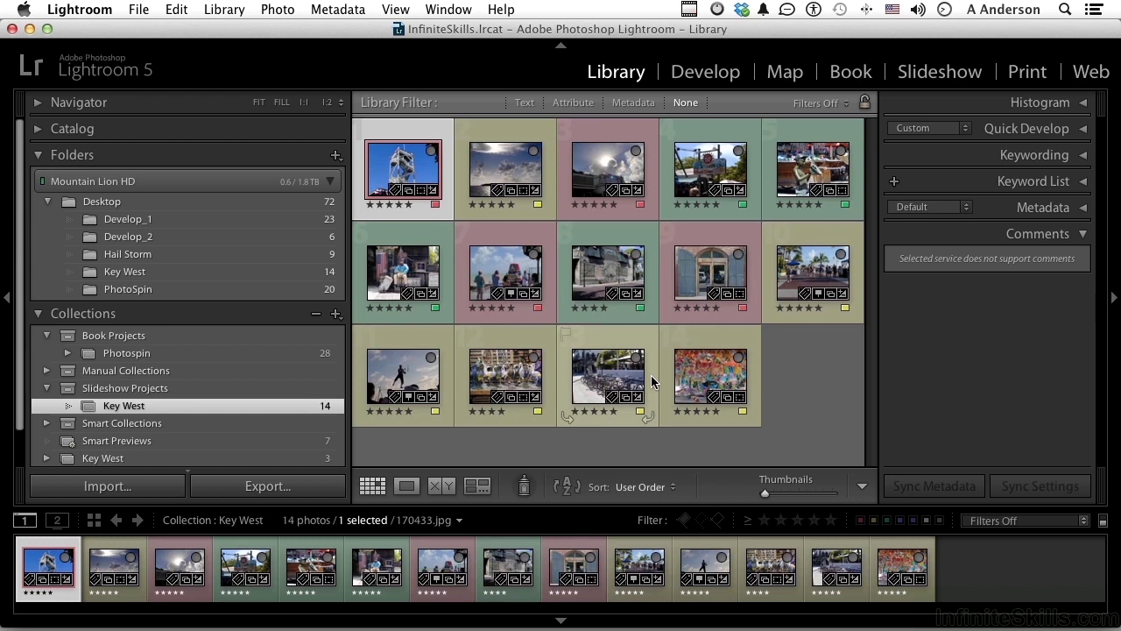
left_click_drag(425, 280, 637, 284)
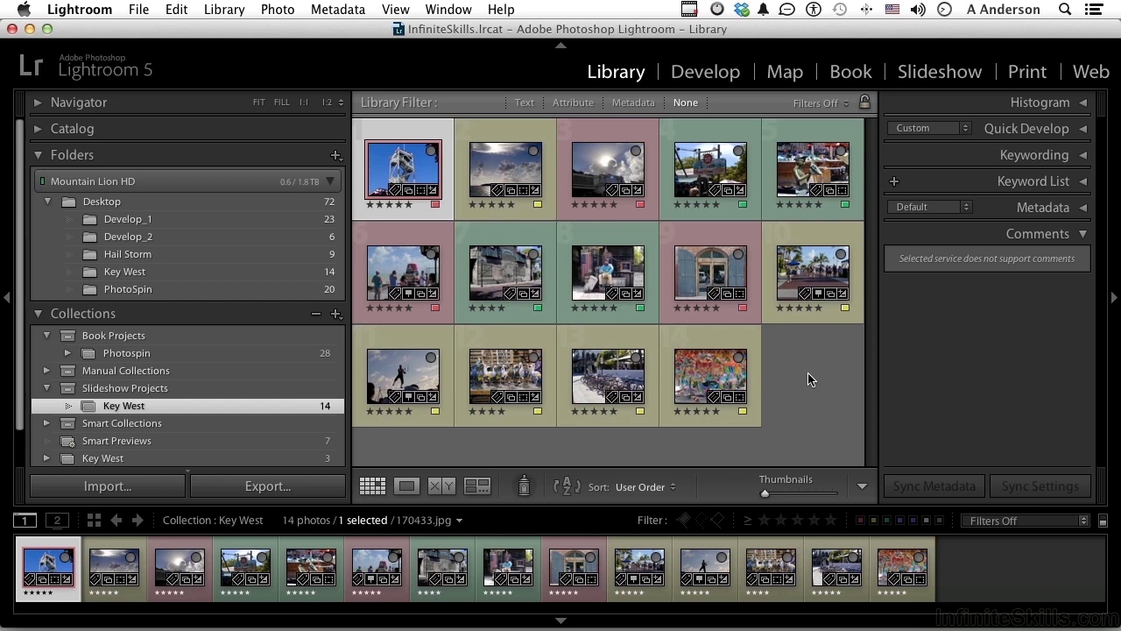
Show the Key West photos in the Slideshow module, previewing Mallory Square, then return to the tower photo.
left_click(937, 74)
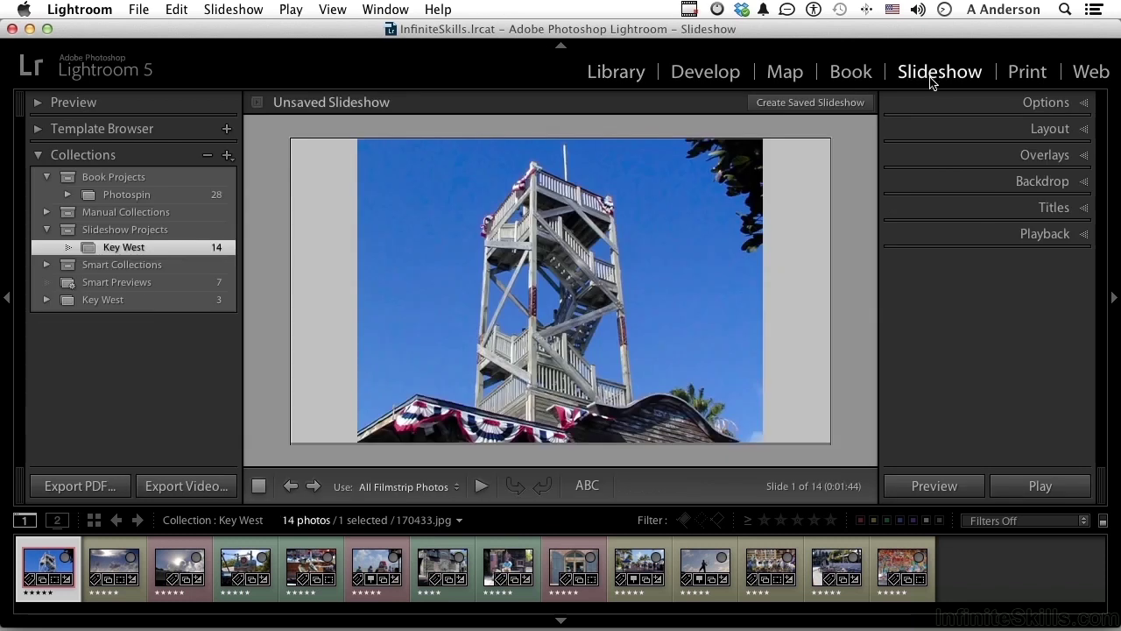
left_click(234, 574)
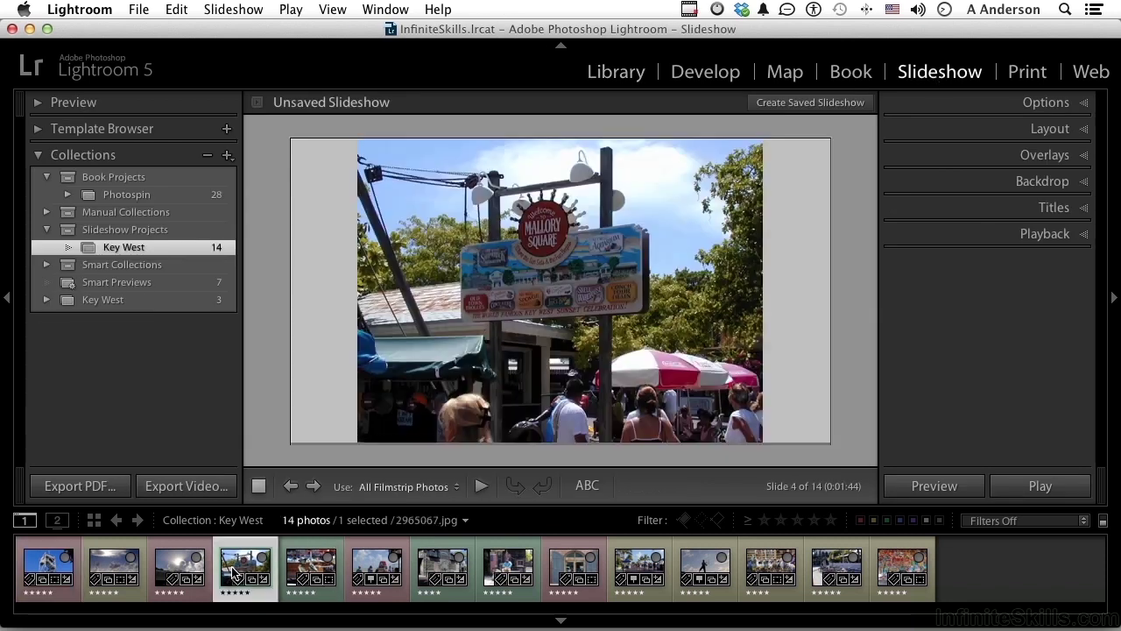
left_click(47, 565)
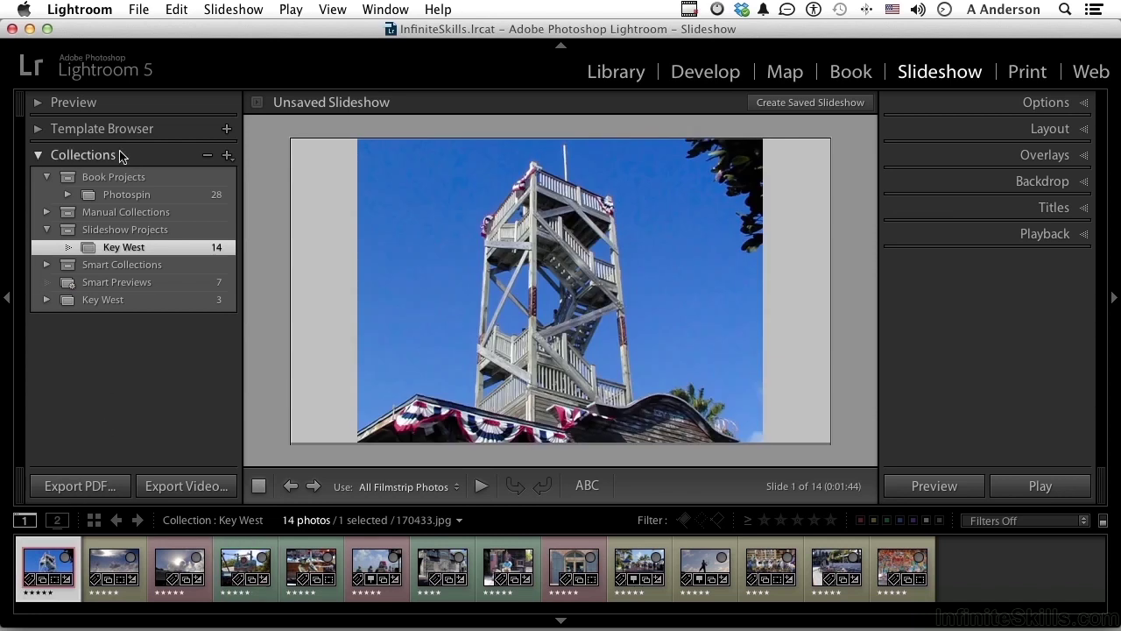
Toggle the Preview and Template Browser panels open and closed.
left_click(87, 109)
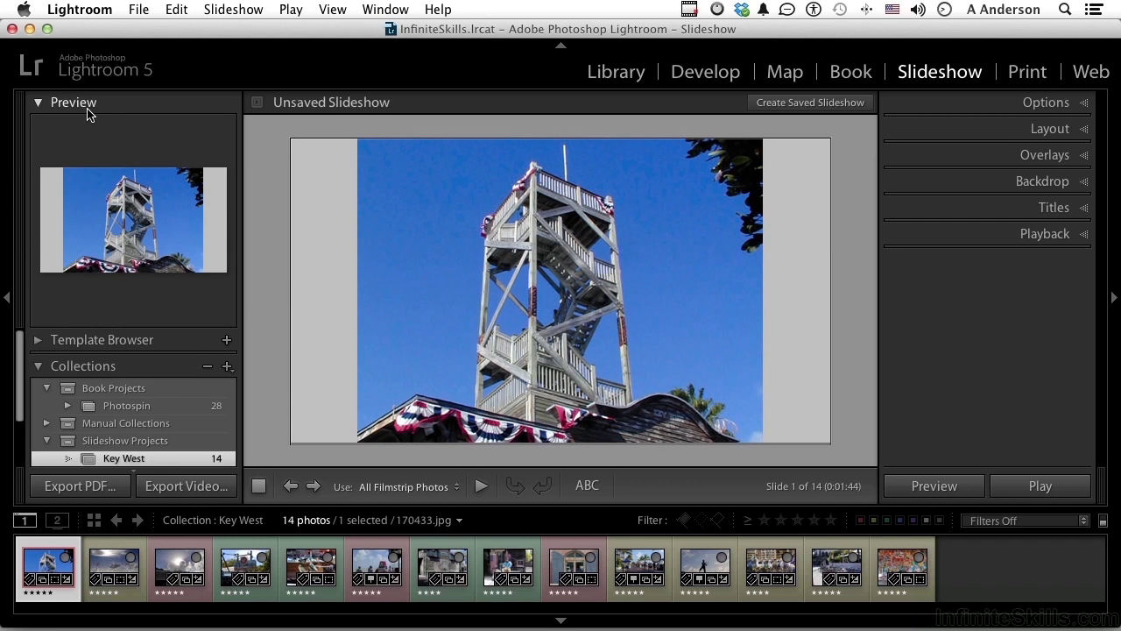
left_click(87, 105)
left_click(109, 128)
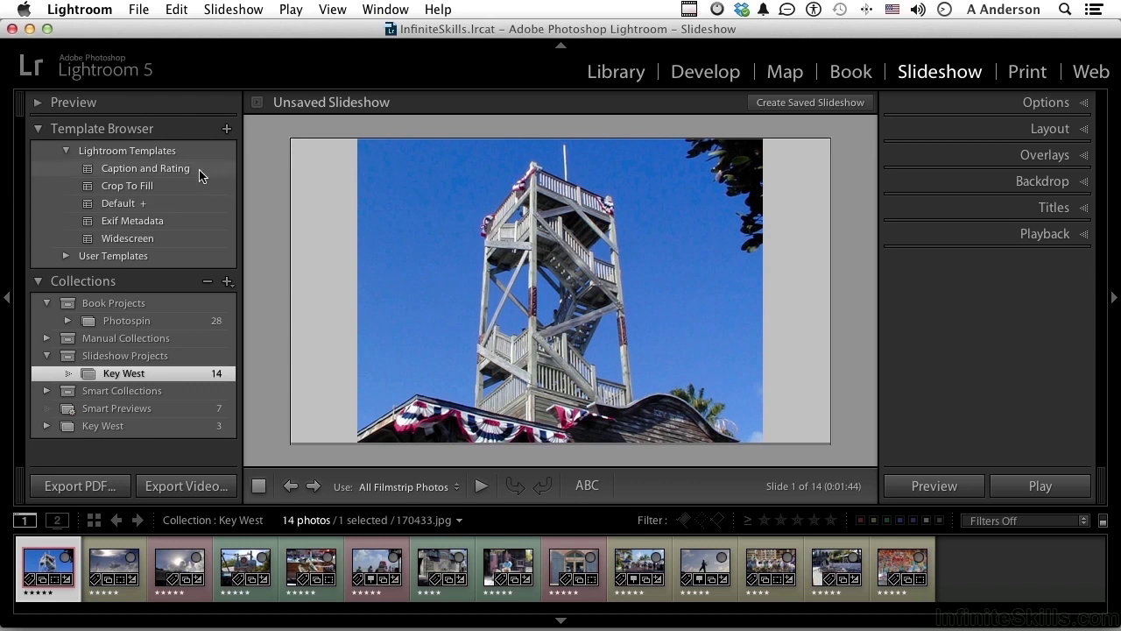
left_click(109, 130)
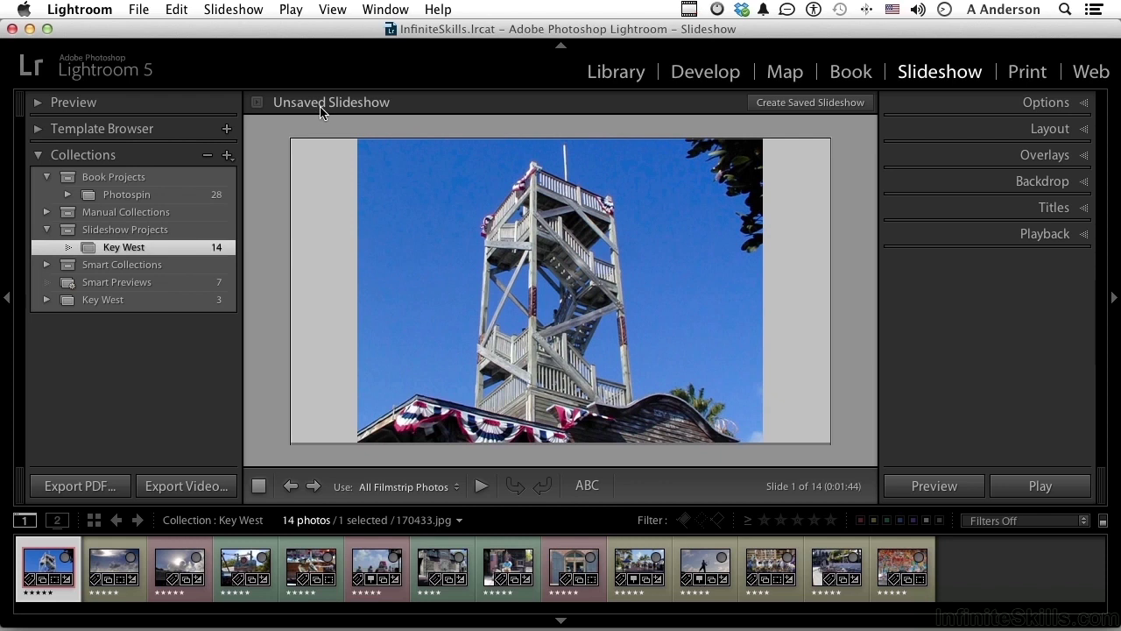
Save the slideshow as 'Key West Slides' inside the Key West collection, then expand the Photospin set.
left_click(786, 106)
type("Key West Slides")
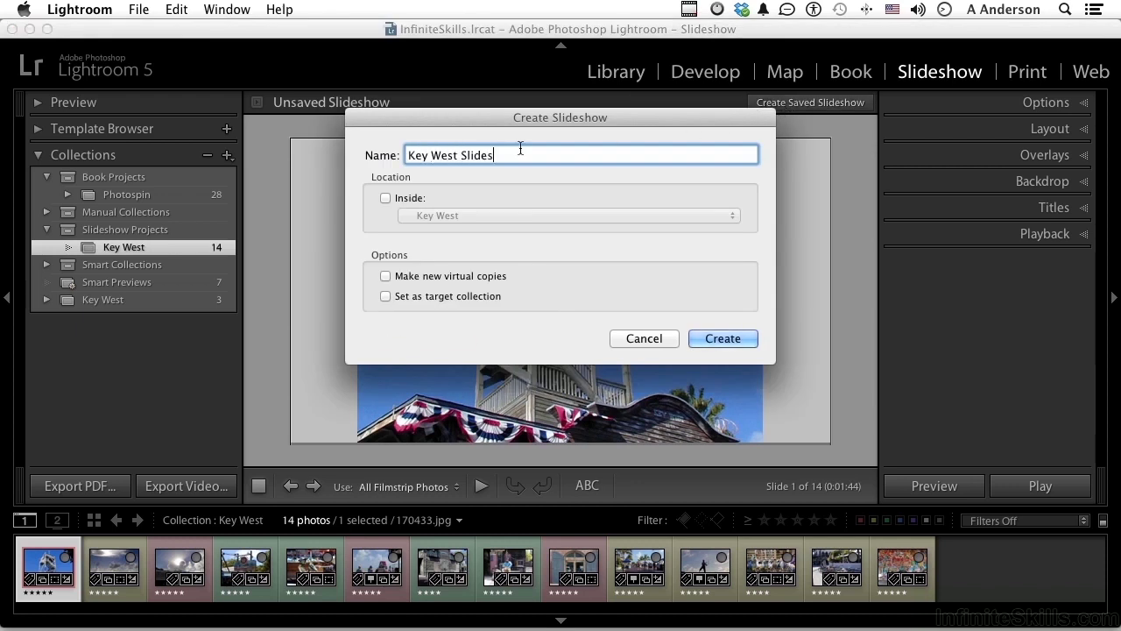
left_click(385, 198)
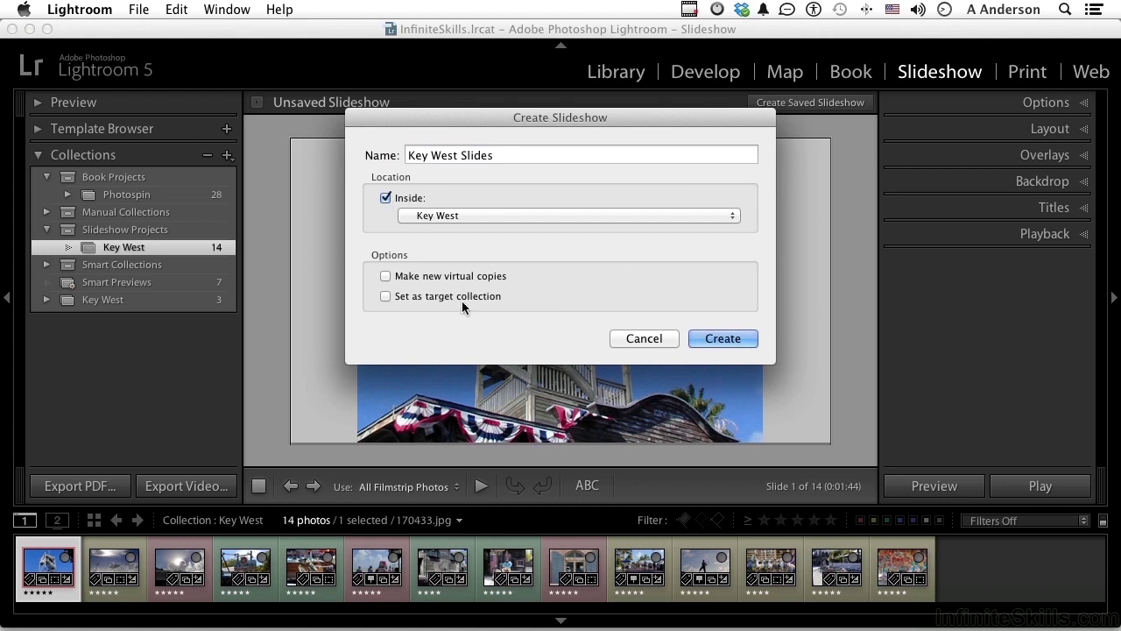
left_click(718, 338)
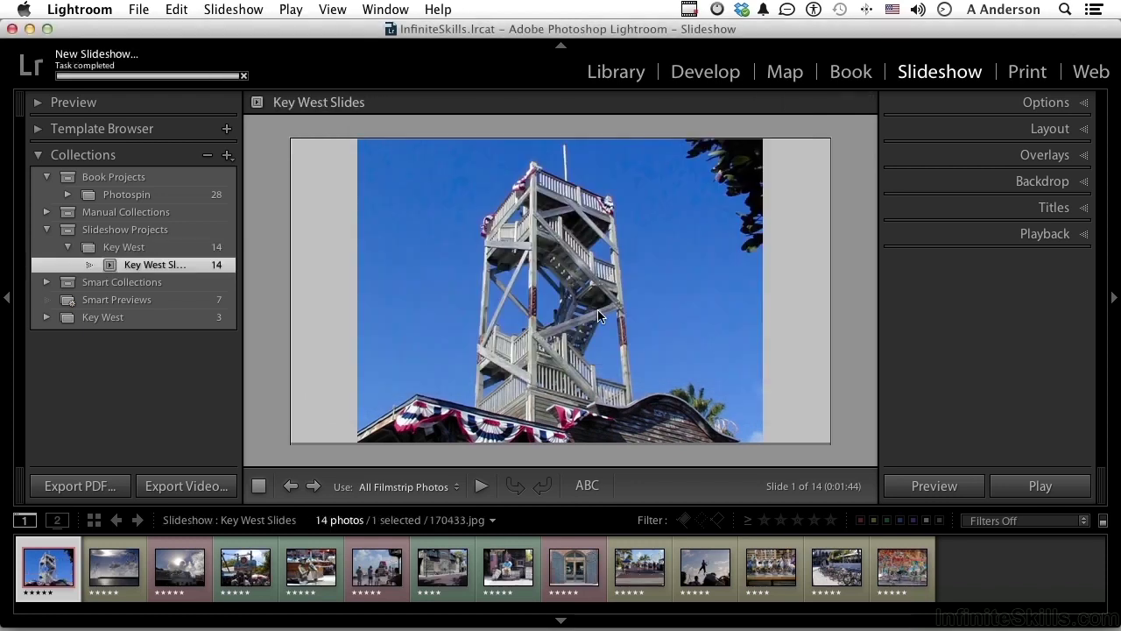
left_click(70, 194)
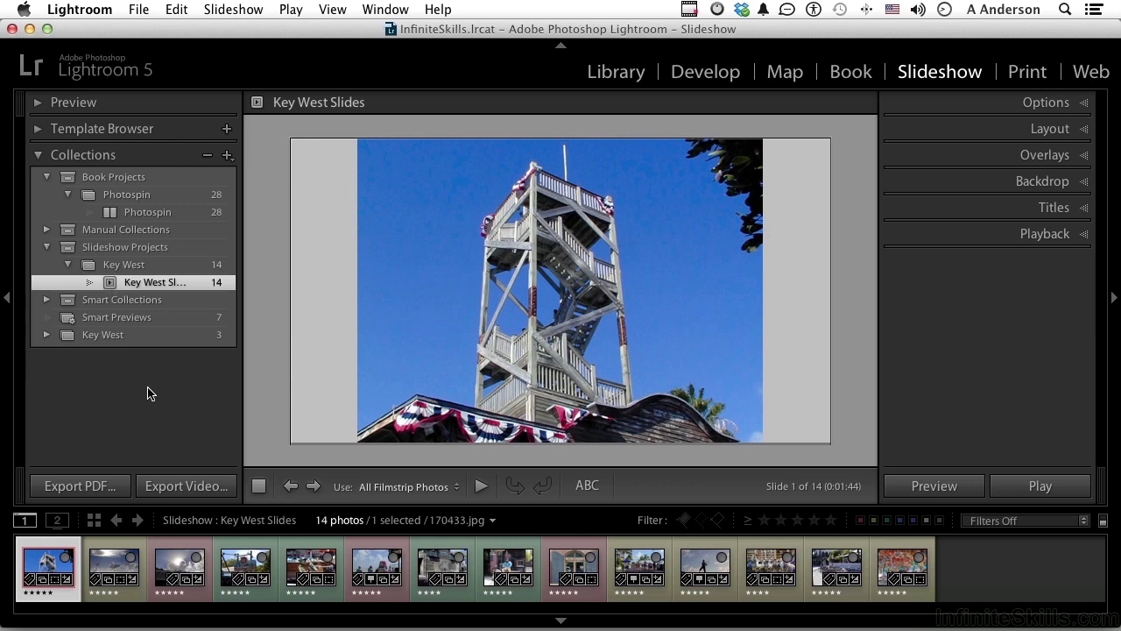
Make the Slideshow Projects set the slideshow source and collapse the Collections panel.
left_click(47, 250)
left_click(46, 250)
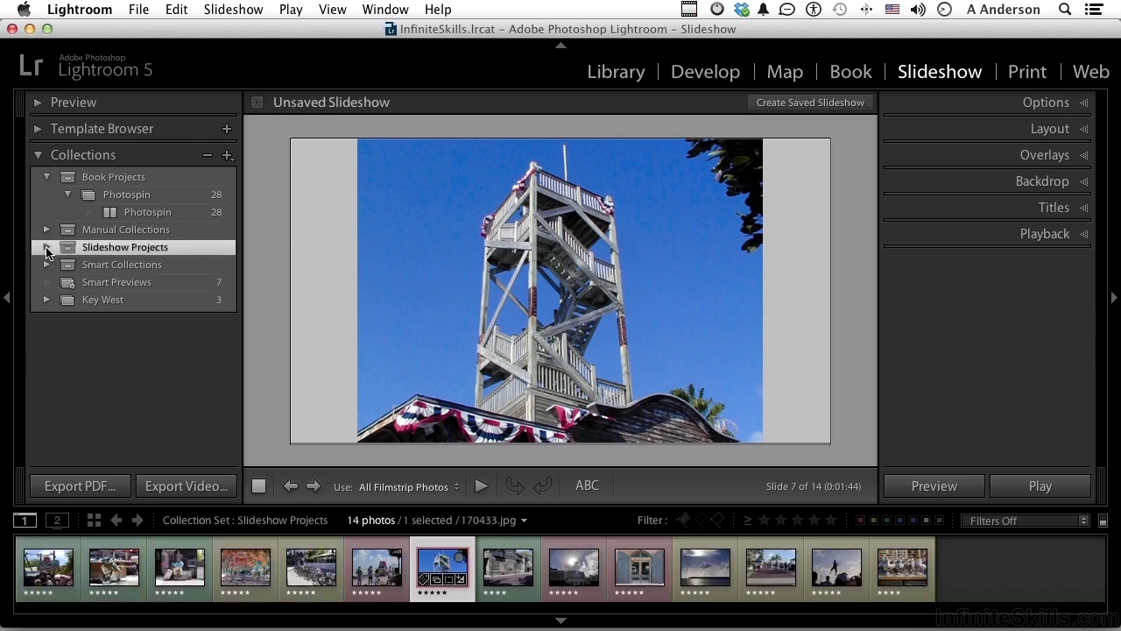
left_click(63, 159)
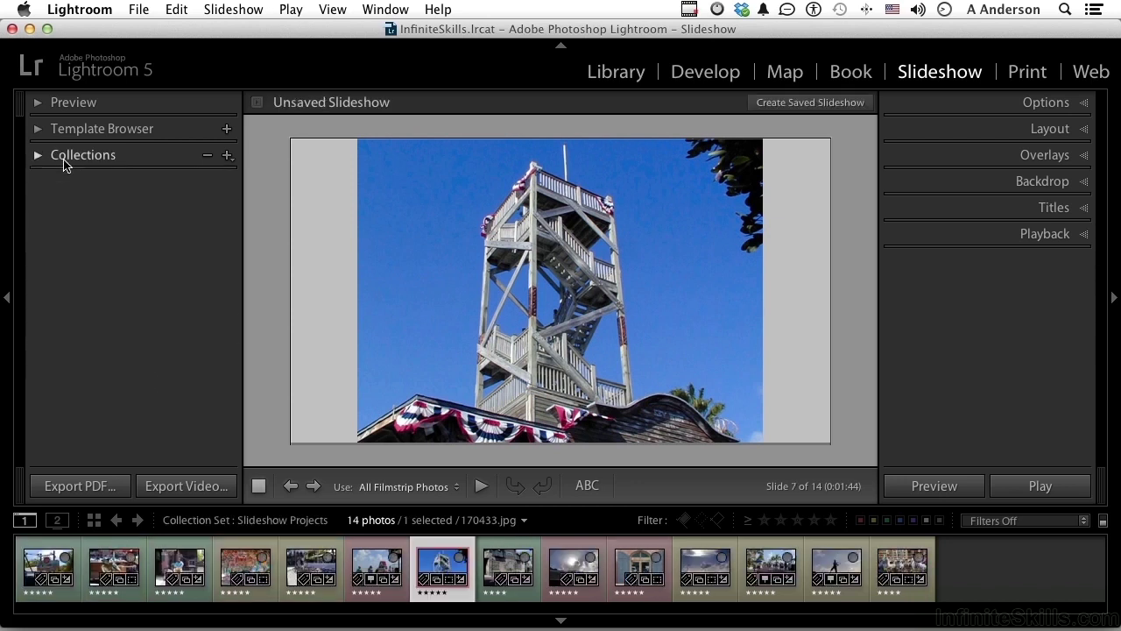
Step back and forth through the first slides, then bring up the Use popup for choosing photos.
left_click(260, 486)
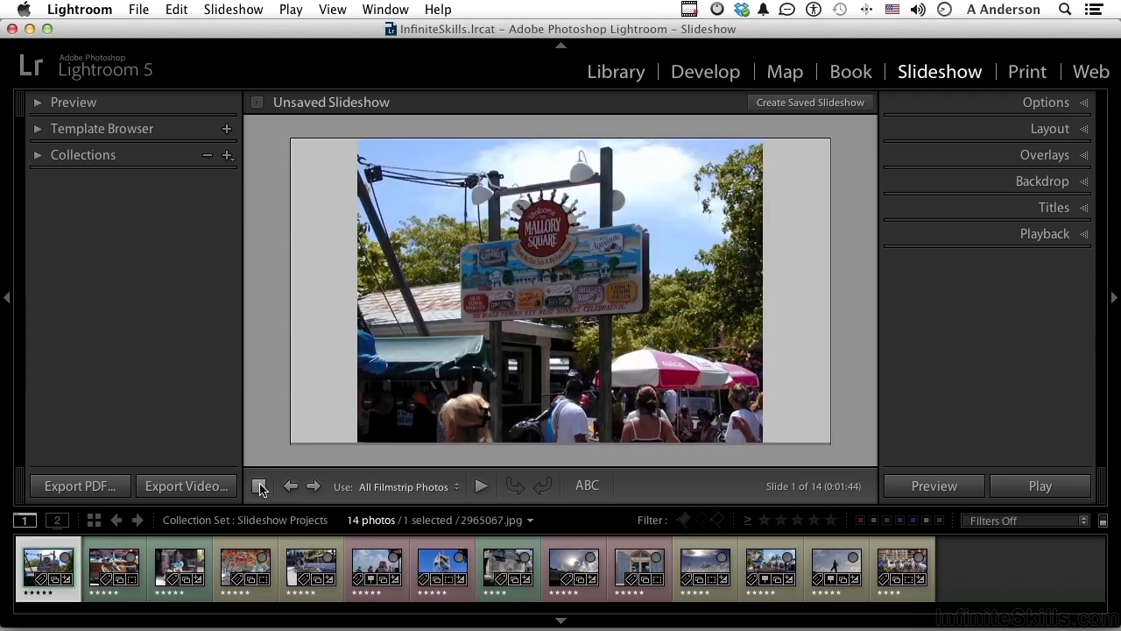
left_click(313, 487)
left_click(290, 487)
left_click(312, 487)
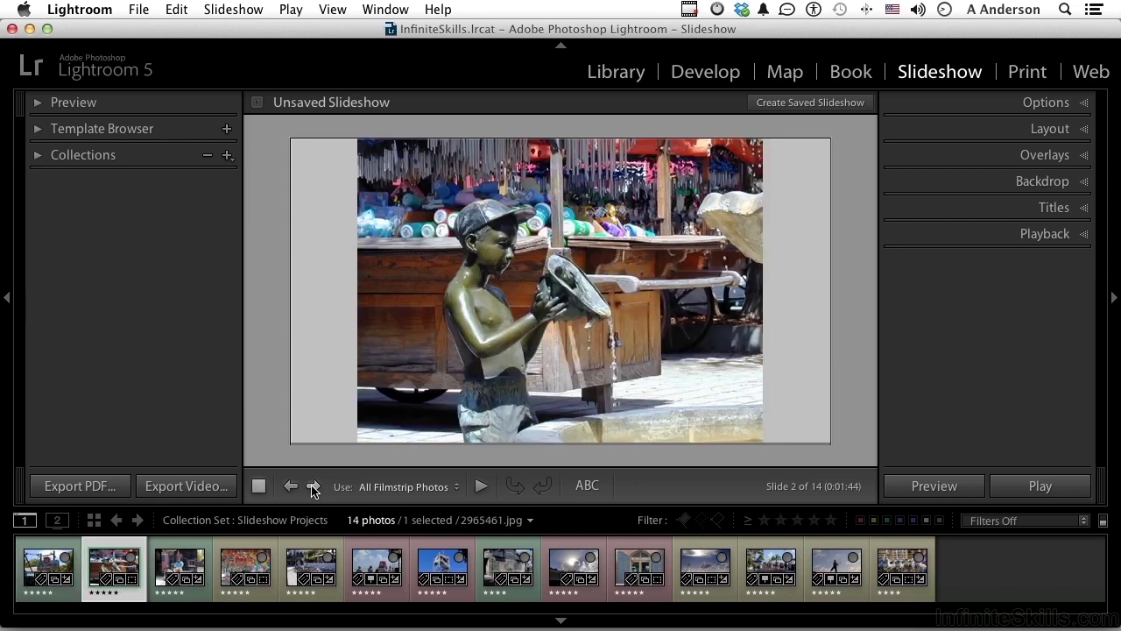
key("Right")
key("Right")
key("Right")
key("Left")
key("Left")
key("Left")
key("Left")
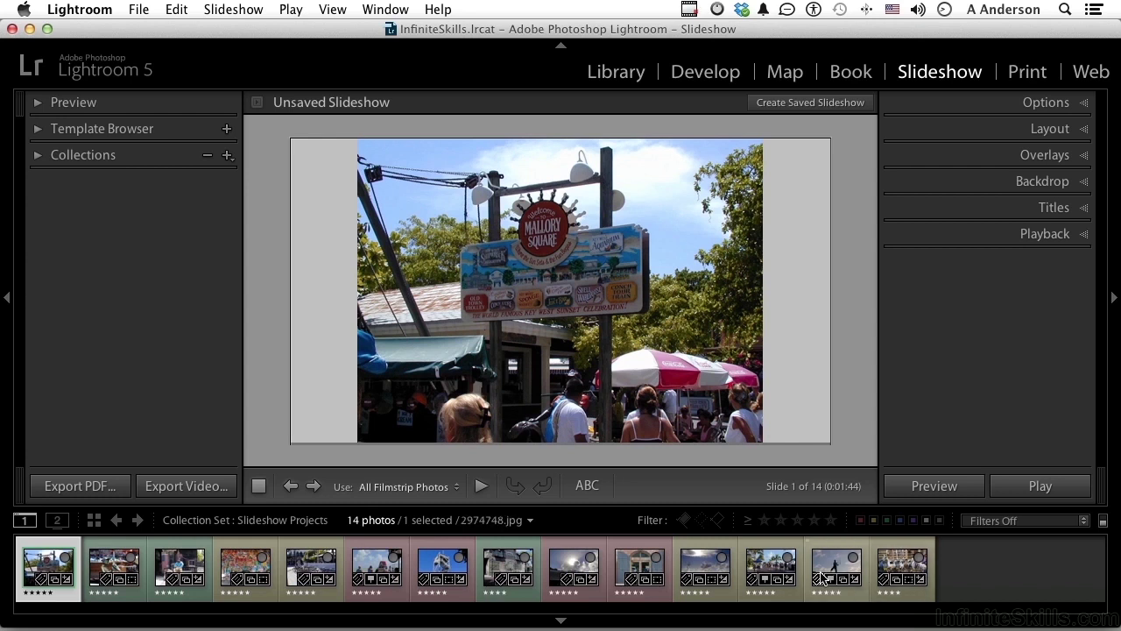
left_click(438, 486)
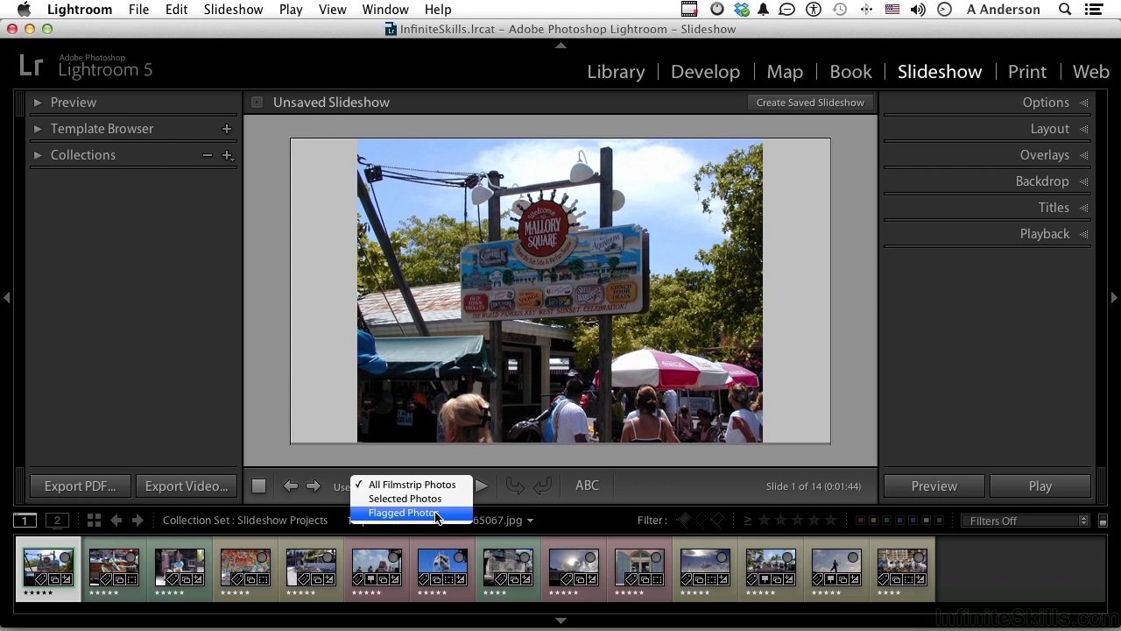
left_click(388, 445)
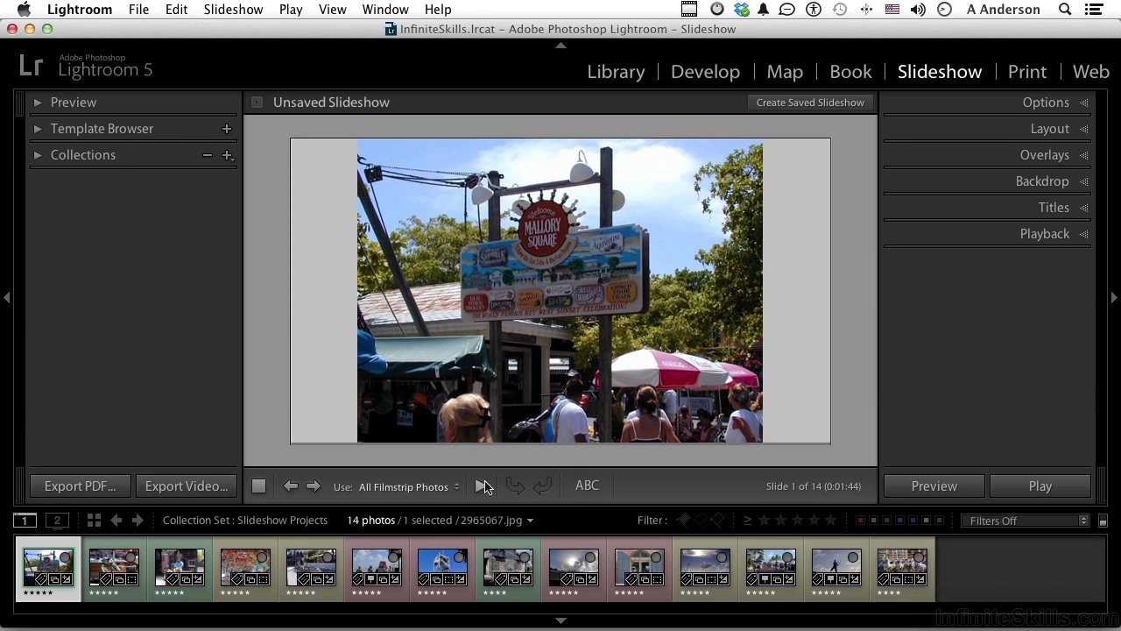
left_click(481, 486)
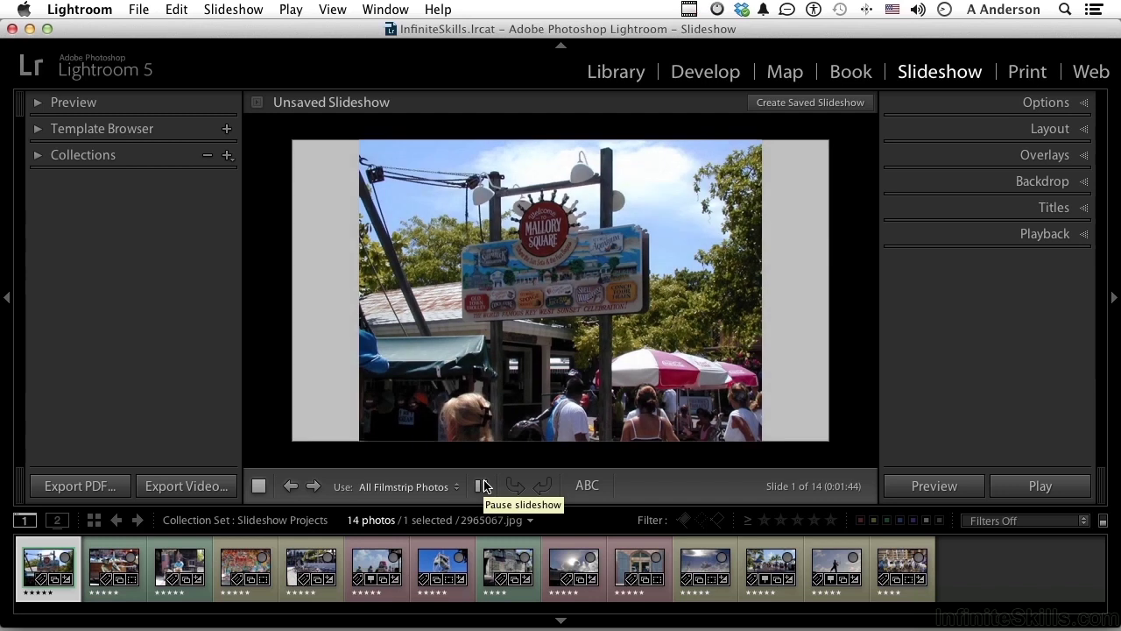
left_click(484, 487)
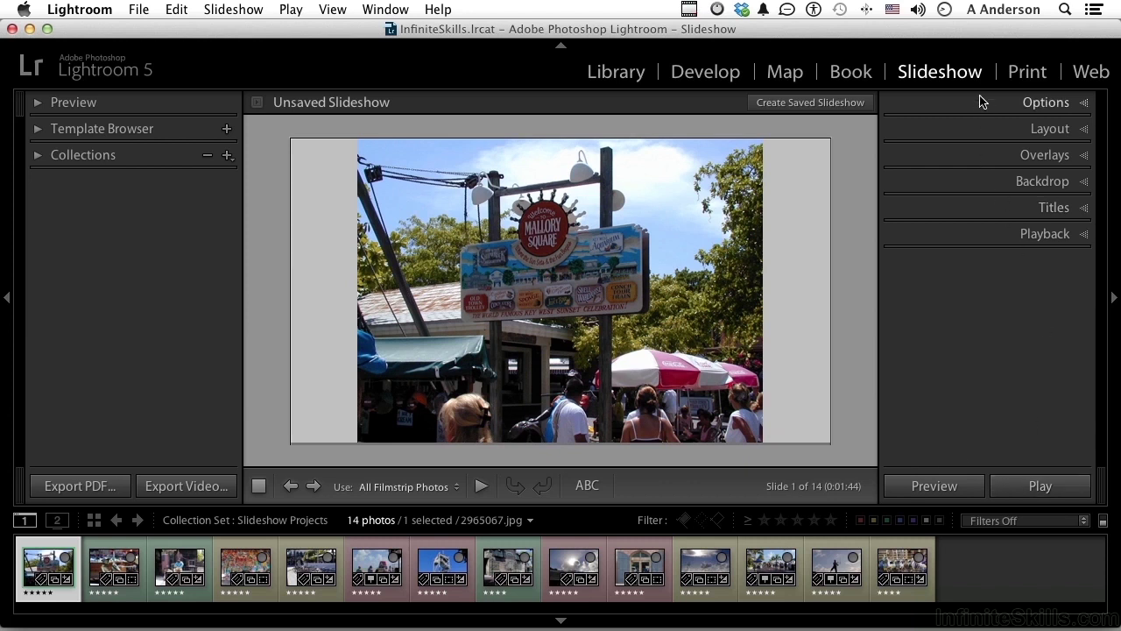
Try Zoom to Fill Frame, then give slides a white 5 px stroke border and a 33% cast shadow.
left_click(1054, 105)
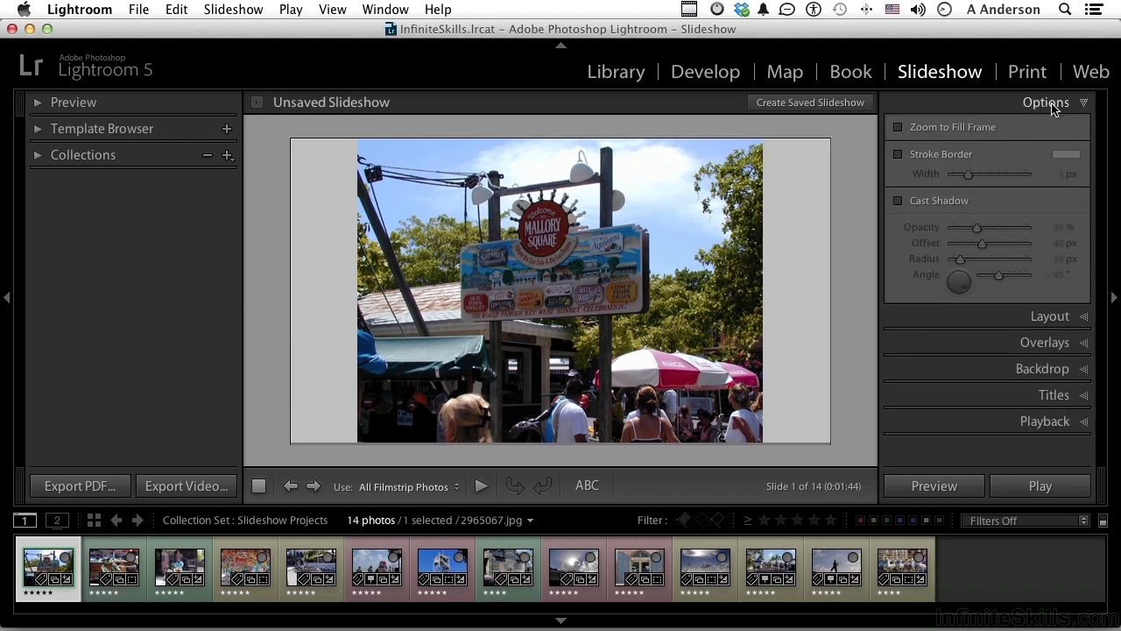
left_click(898, 128)
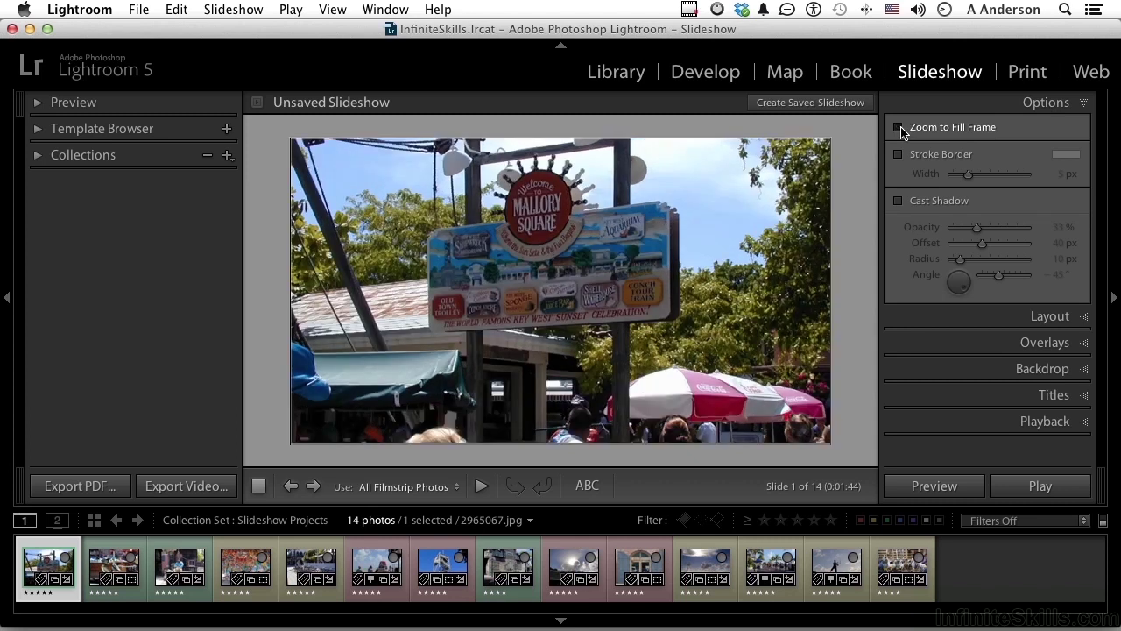
left_click(898, 128)
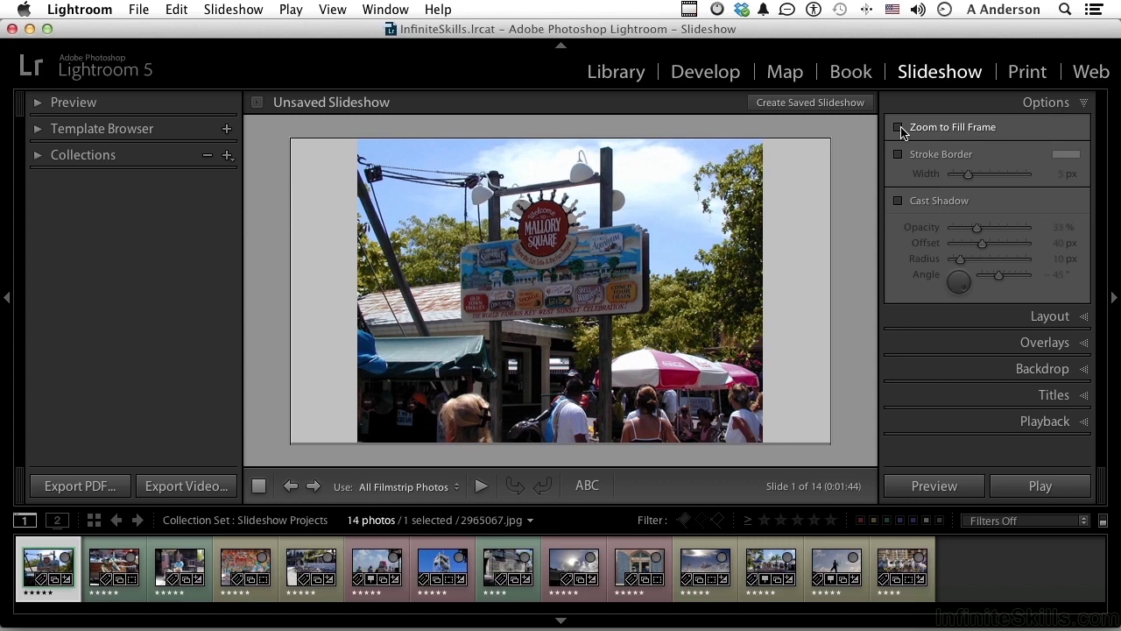
left_click(899, 155)
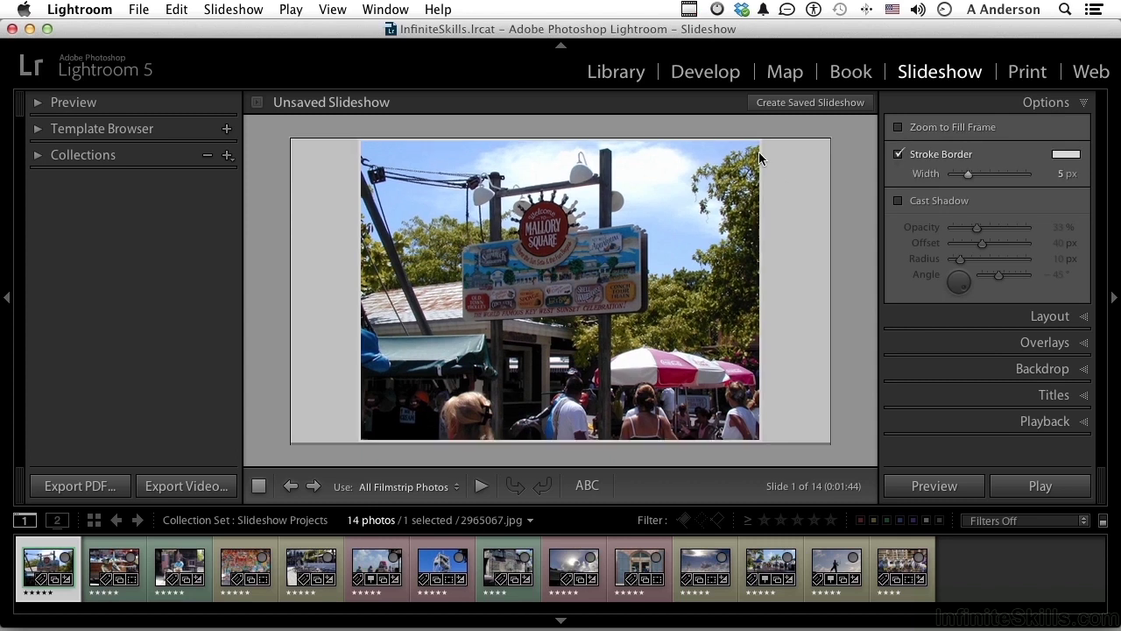
mouse_move(968, 173)
left_mouse_down()
mouse_move(993, 178)
mouse_move(952, 180)
mouse_move(971, 176)
left_mouse_up()
left_click(897, 202)
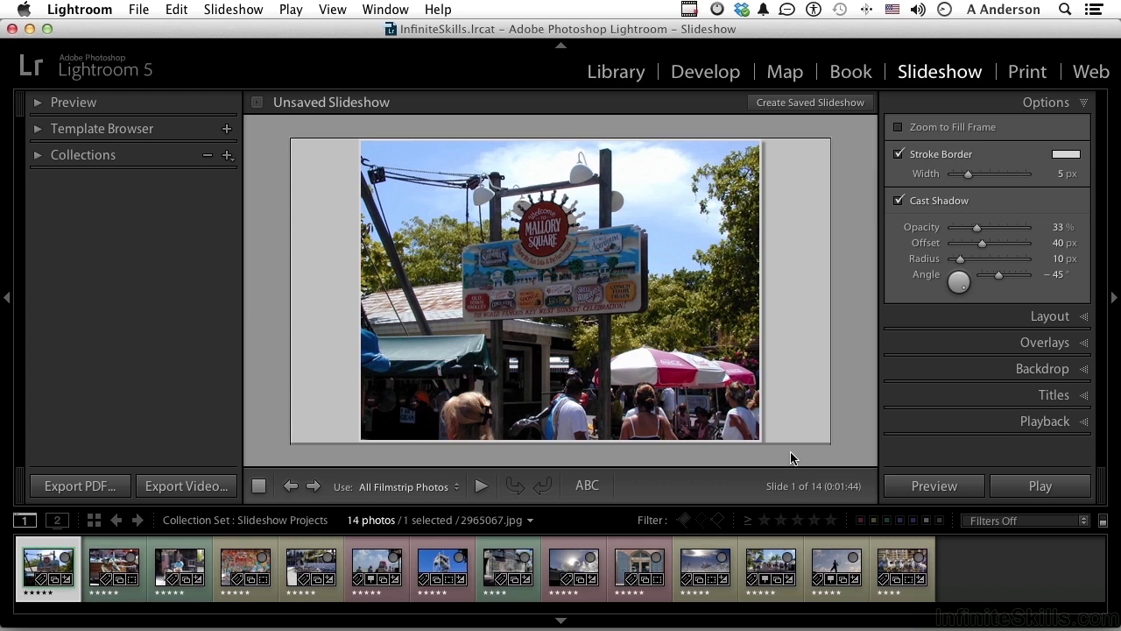
left_click(1050, 316)
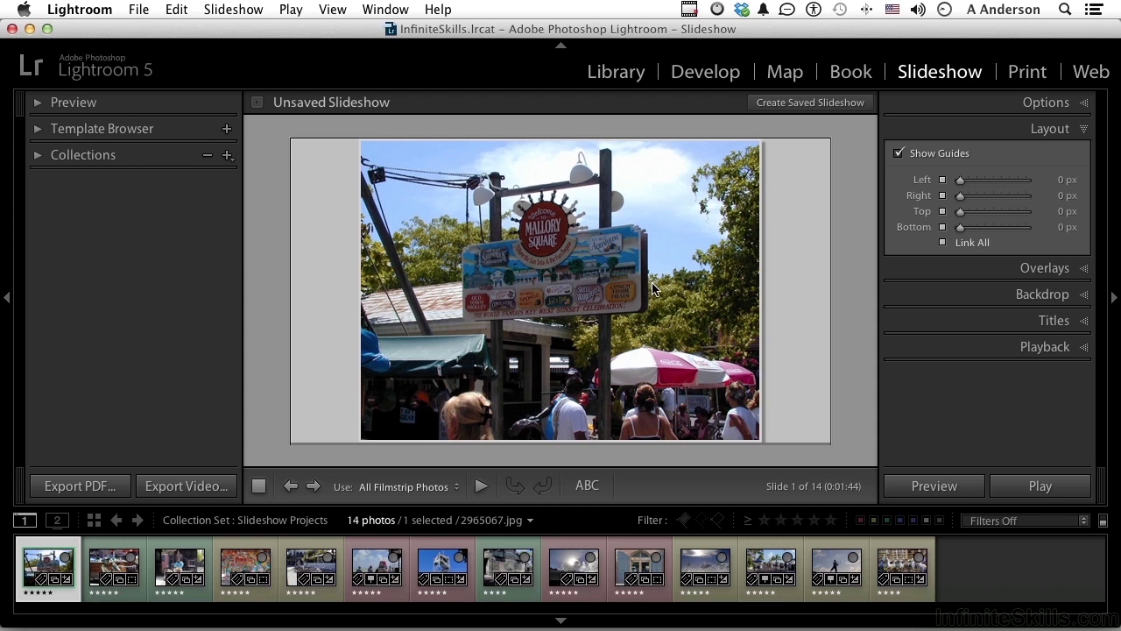
Experiment with linked and unlinked slide margins, then reset all four margins to 0 px.
left_click(944, 242)
left_click_drag(960, 180, 975, 187)
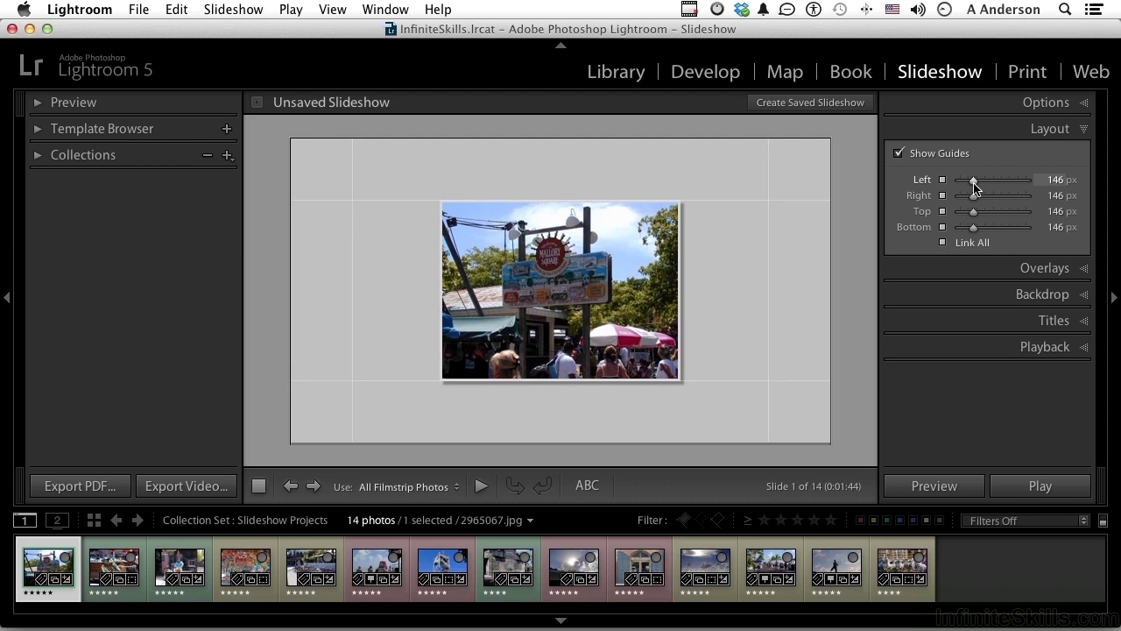
double_click(973, 181)
left_click(943, 243)
mouse_move(960, 195)
left_mouse_down()
mouse_move(988, 202)
mouse_move(978, 202)
left_mouse_up()
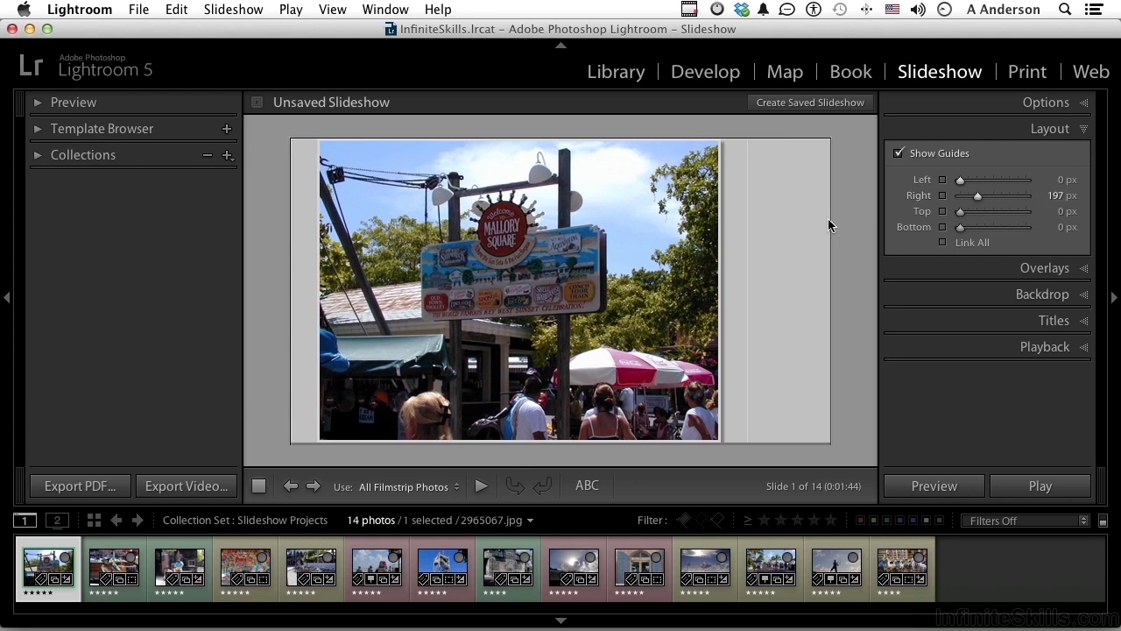
left_click(943, 243)
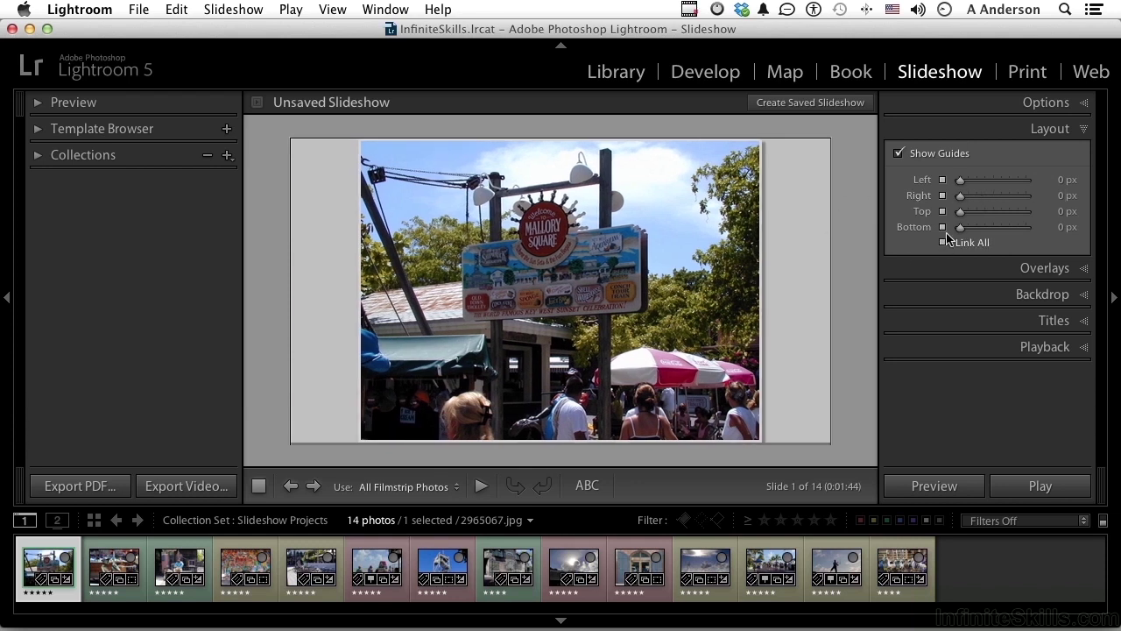
left_click(1036, 271)
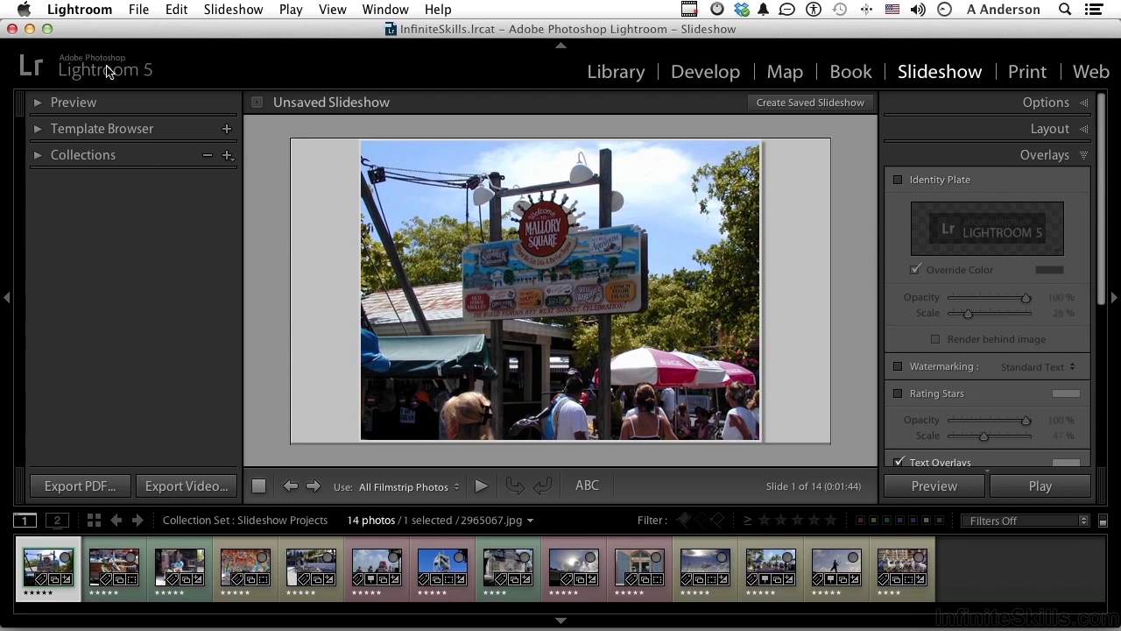
Enable a styled text identity plate reading 'One-of-a-Kind Productions, inc' at 56% opacity.
left_click(898, 181)
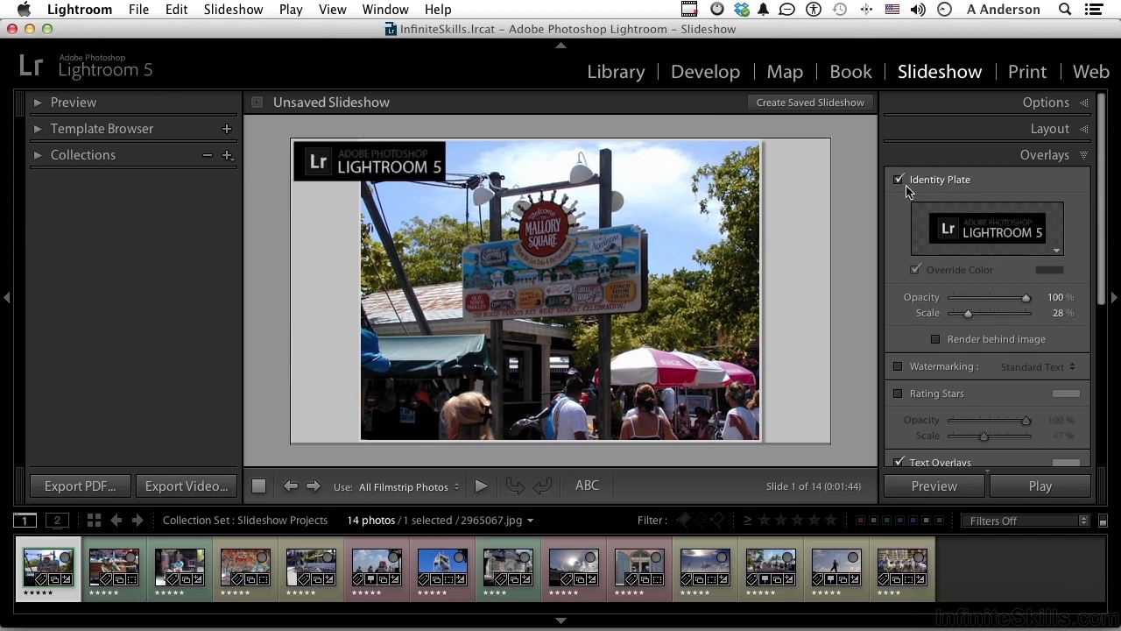
left_click(1057, 252)
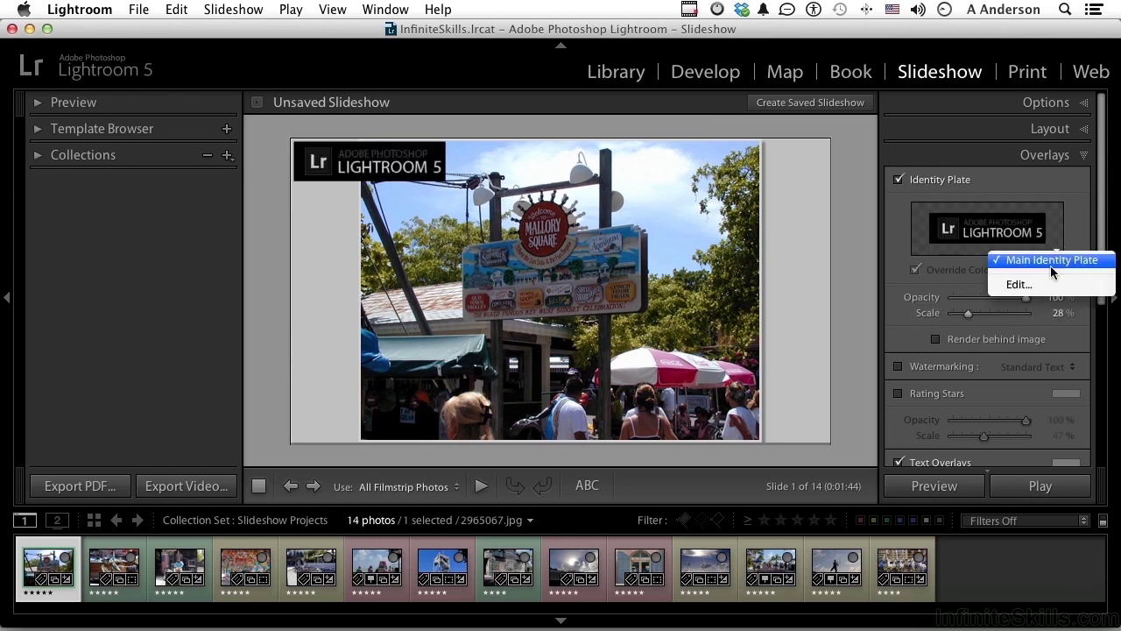
left_click(1049, 286)
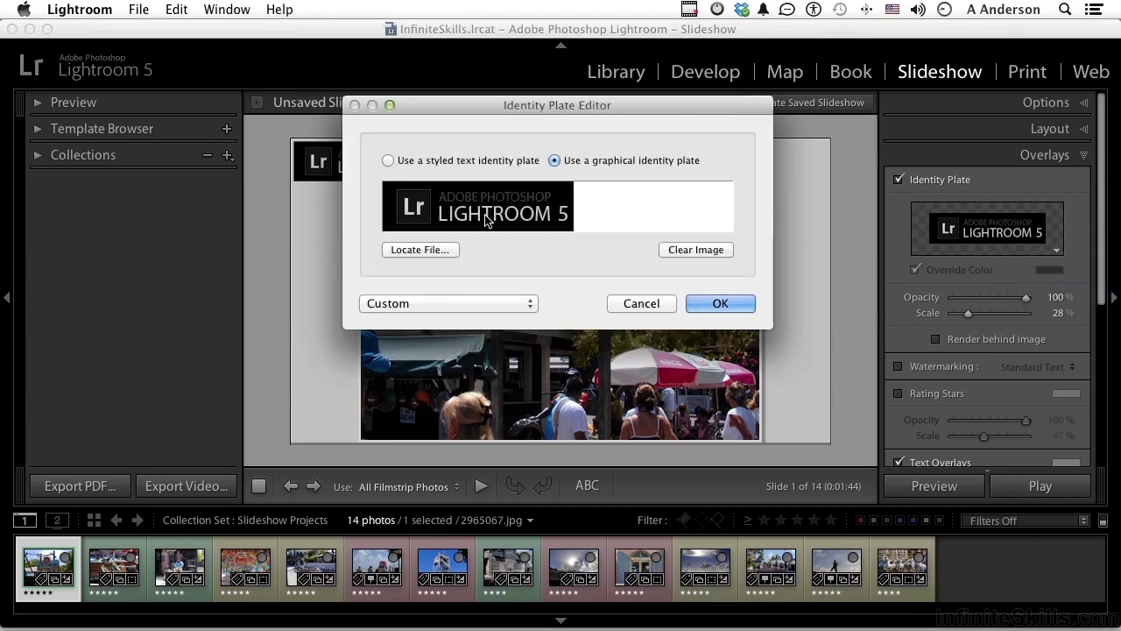
left_click(415, 162)
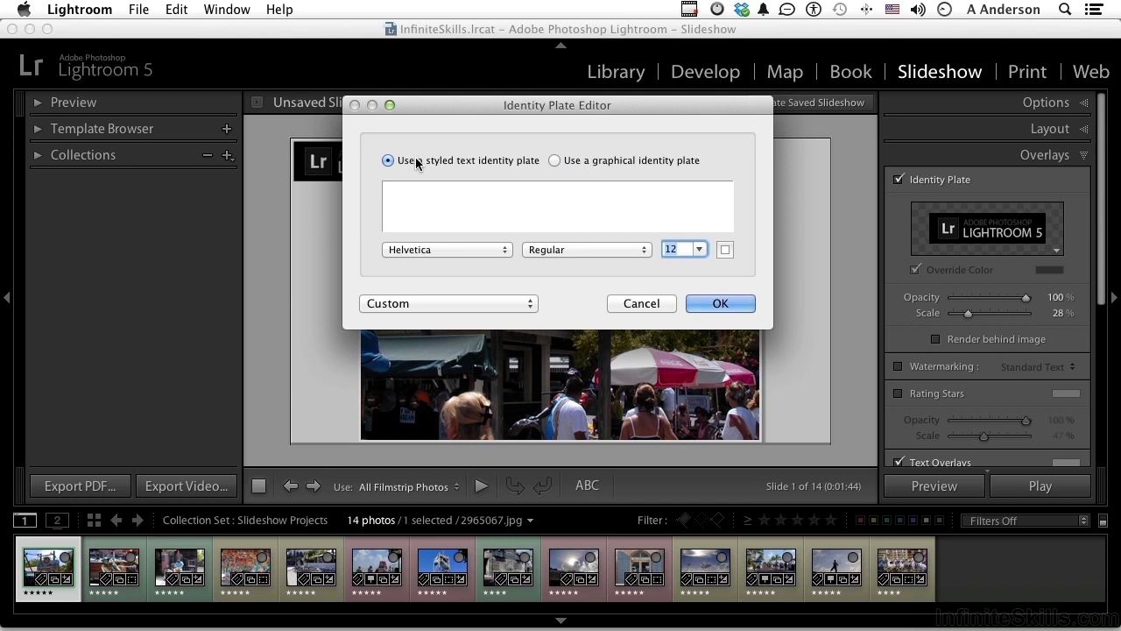
left_click(420, 216)
type("One-of-a-Kind Productions, inc")
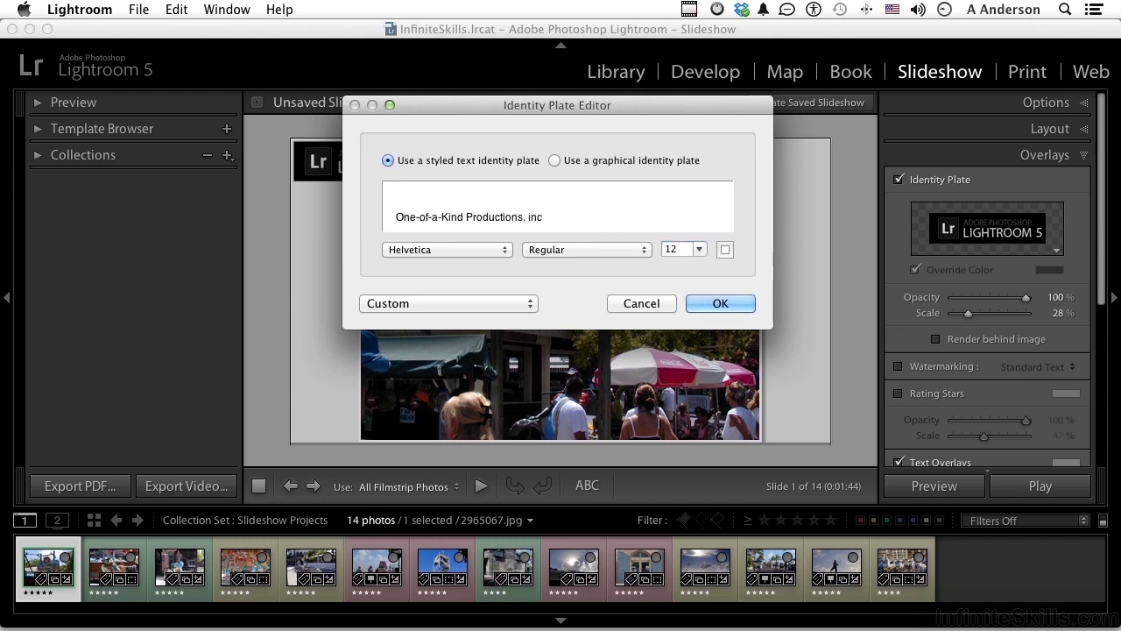
left_click(705, 302)
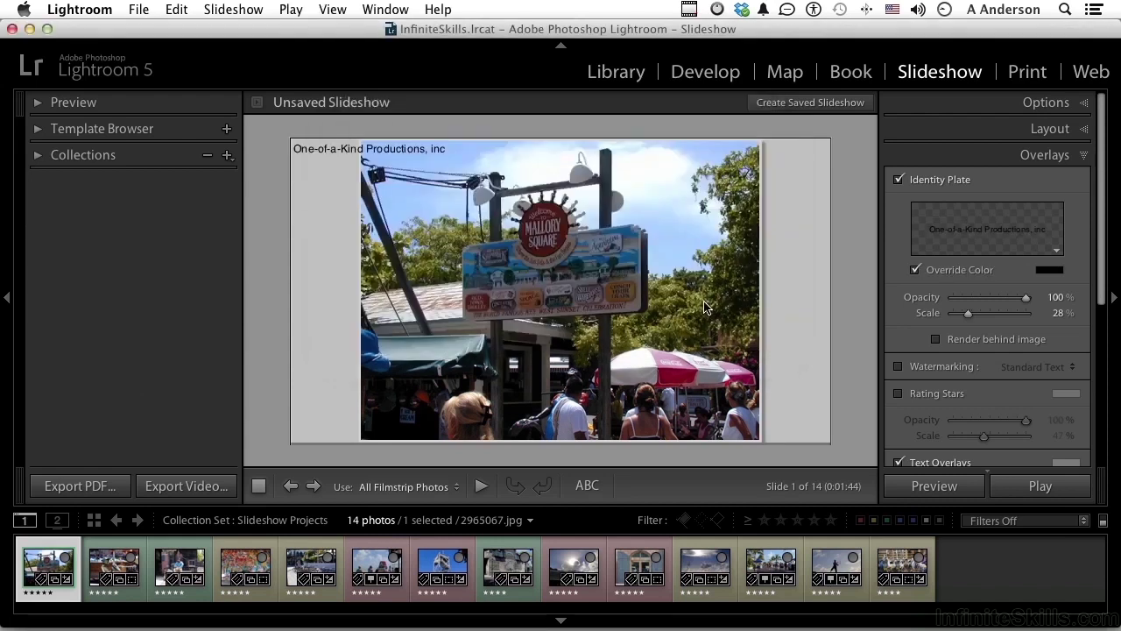
left_click_drag(1025, 297, 975, 320)
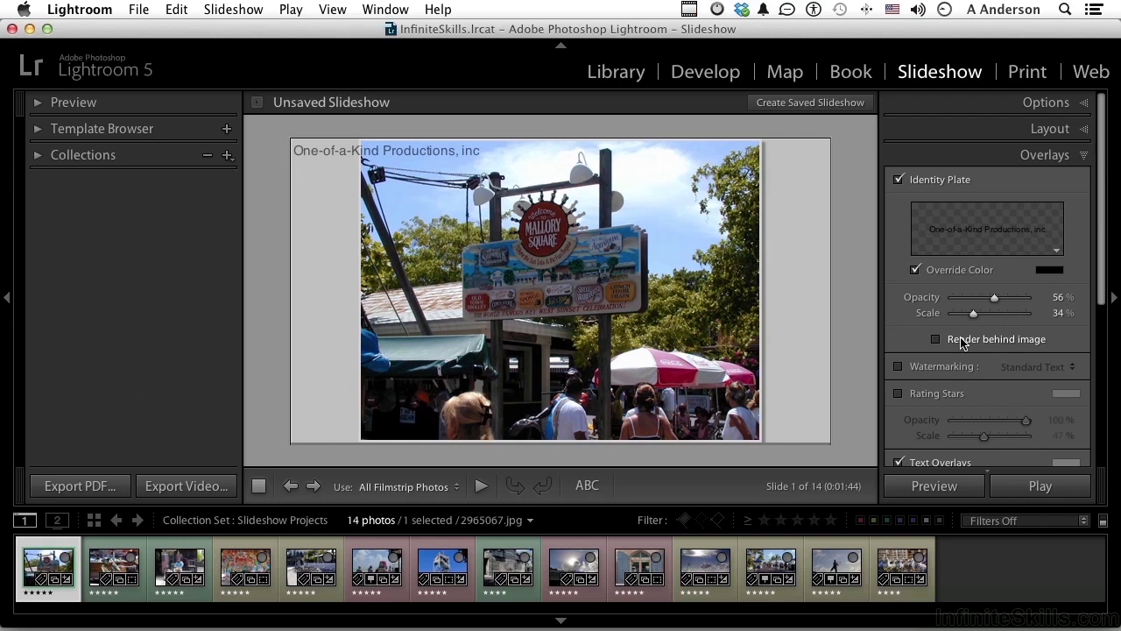
Try a copyright watermark, viewing its editor without changes, then remove it.
left_click(898, 368)
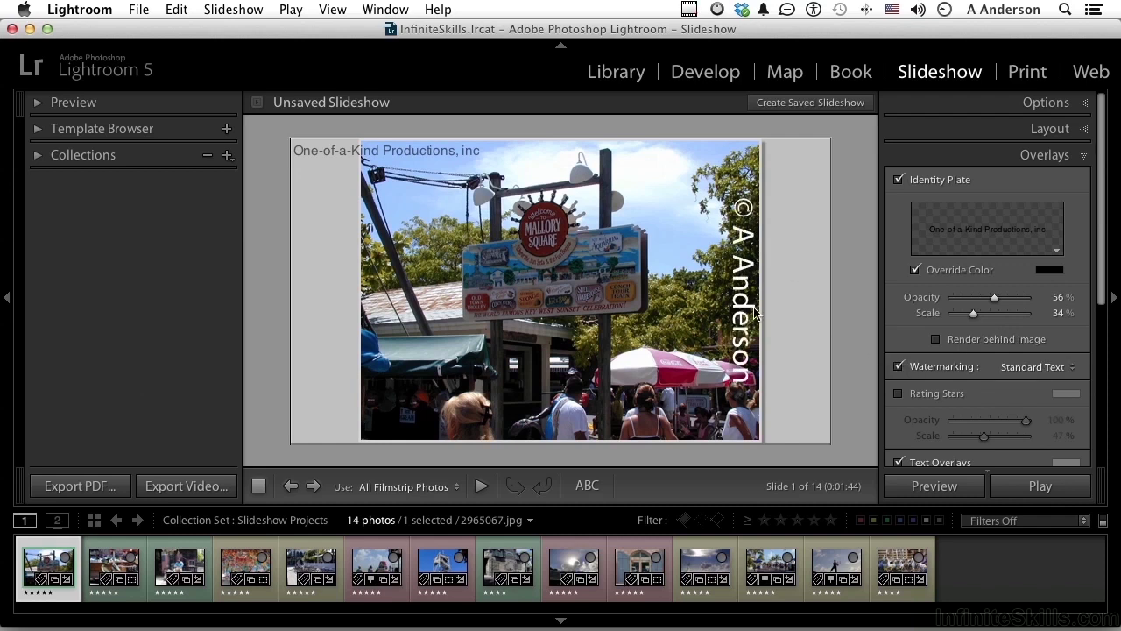
left_click(1028, 369)
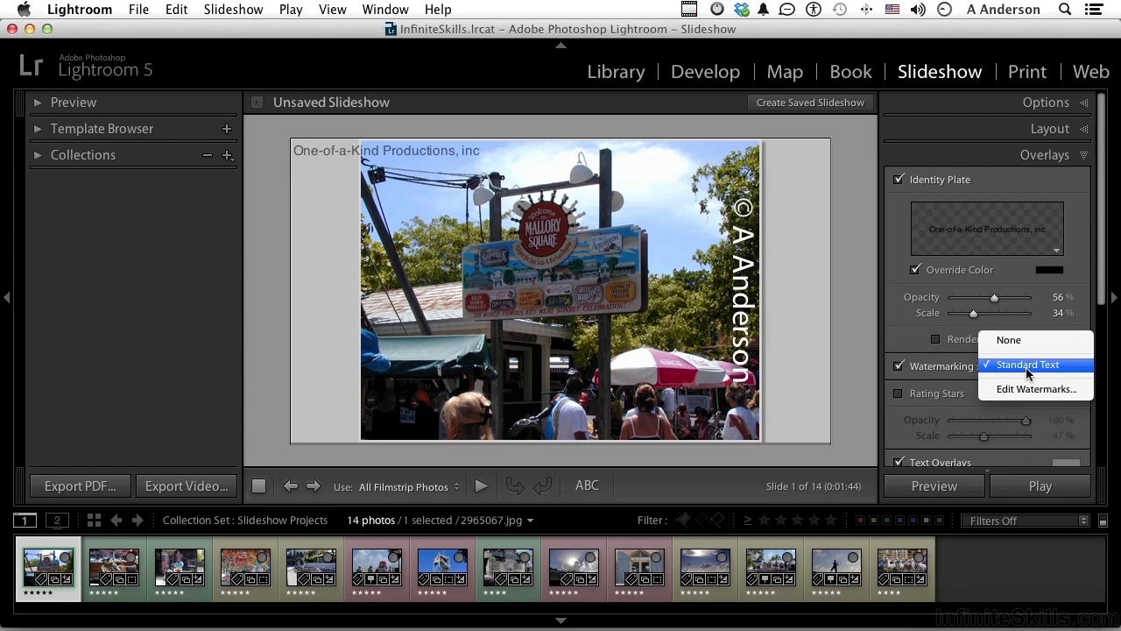
left_click(1026, 388)
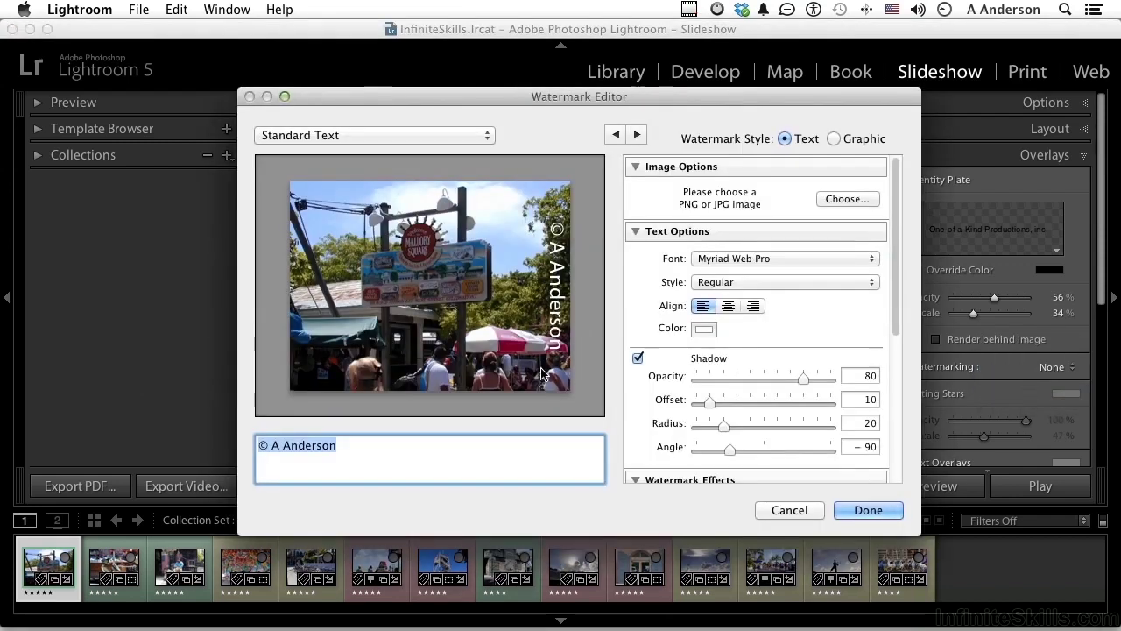
left_click(768, 514)
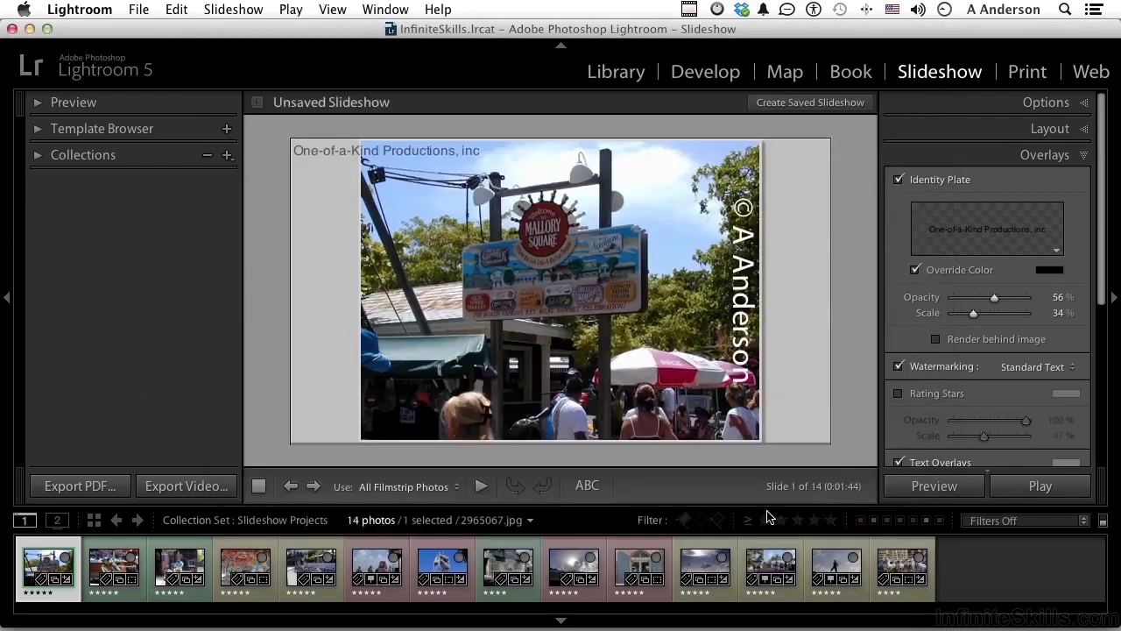
left_click(899, 366)
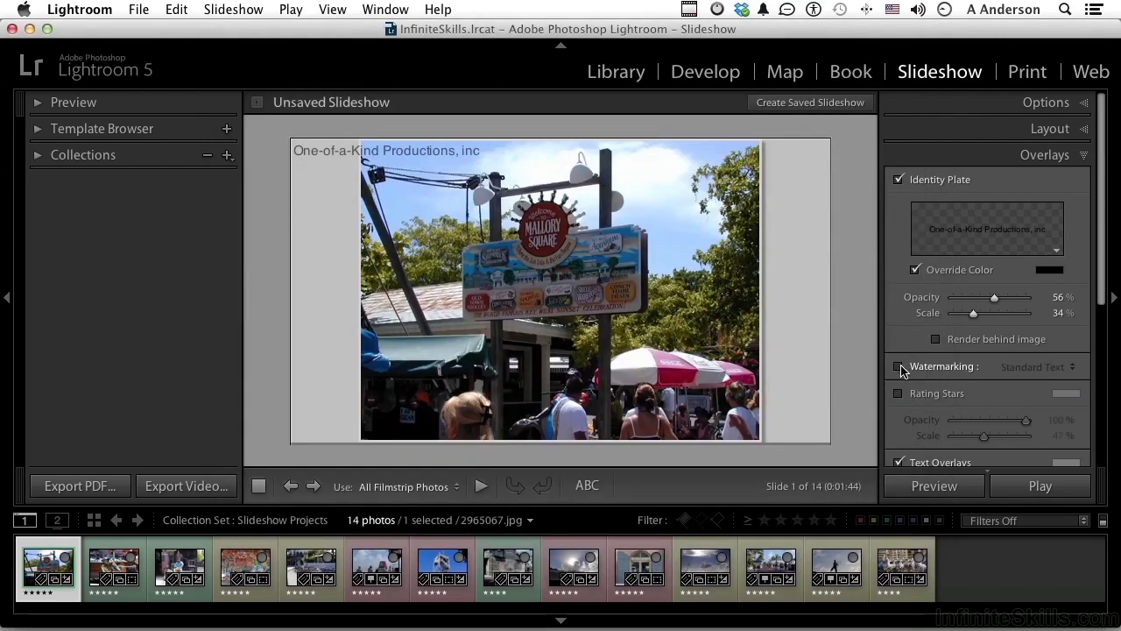
Toggle the rating stars, leaving both rating stars and the identity plate switched off.
left_click(898, 394)
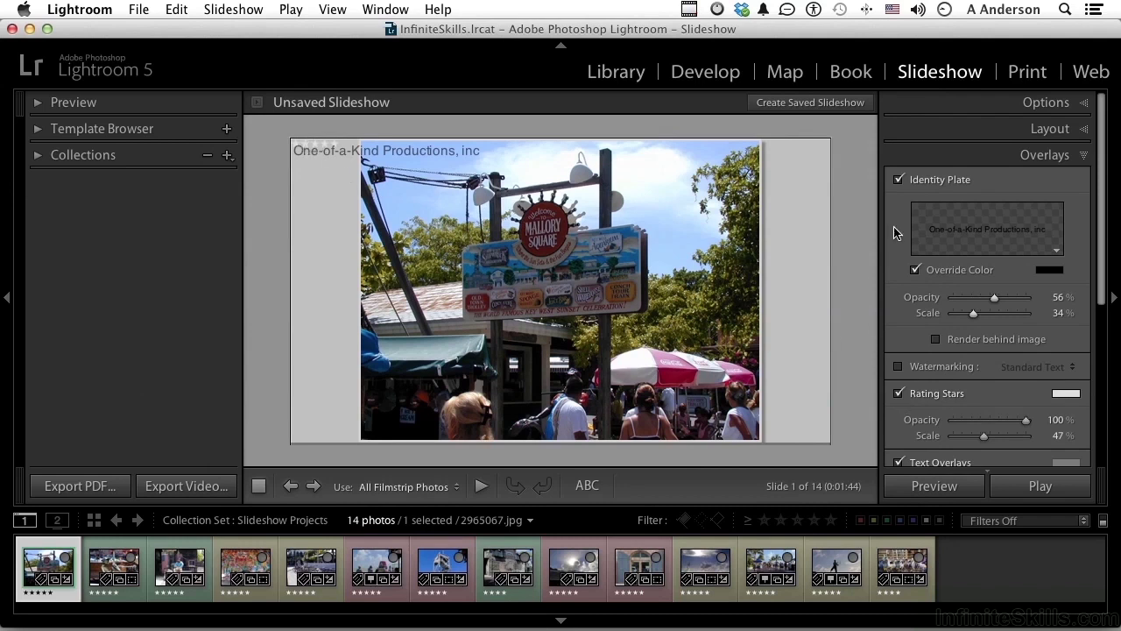
left_click(898, 181)
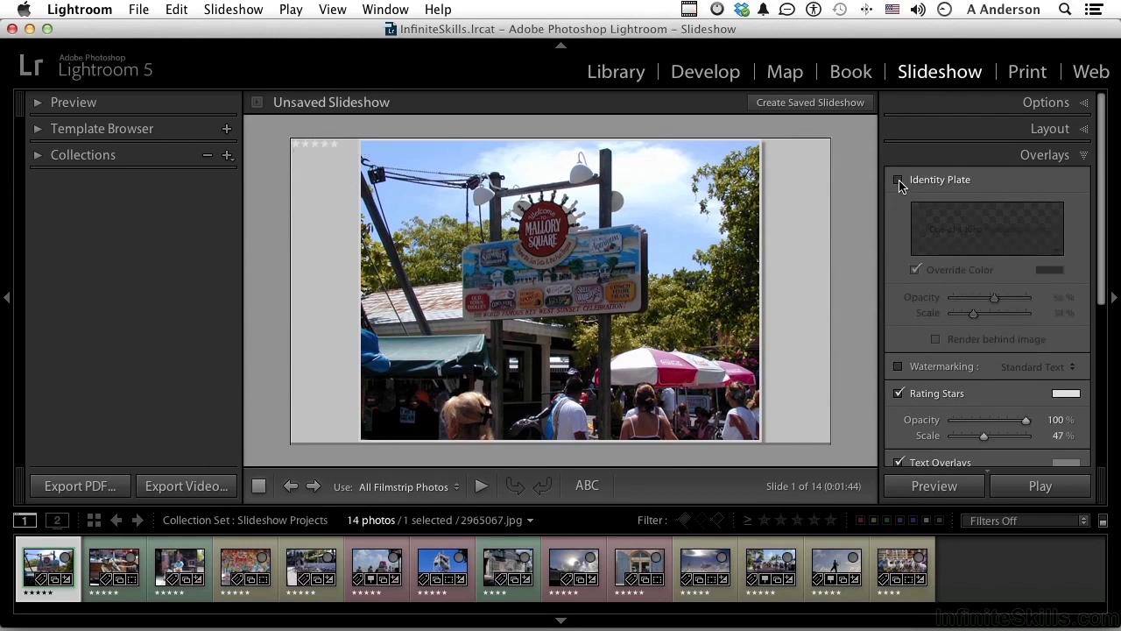
left_click(898, 395)
left_click(898, 395)
left_click(898, 395)
Add a 'Key West, Florida' custom text overlay to the slides.
scroll(901, 399, "down", 3)
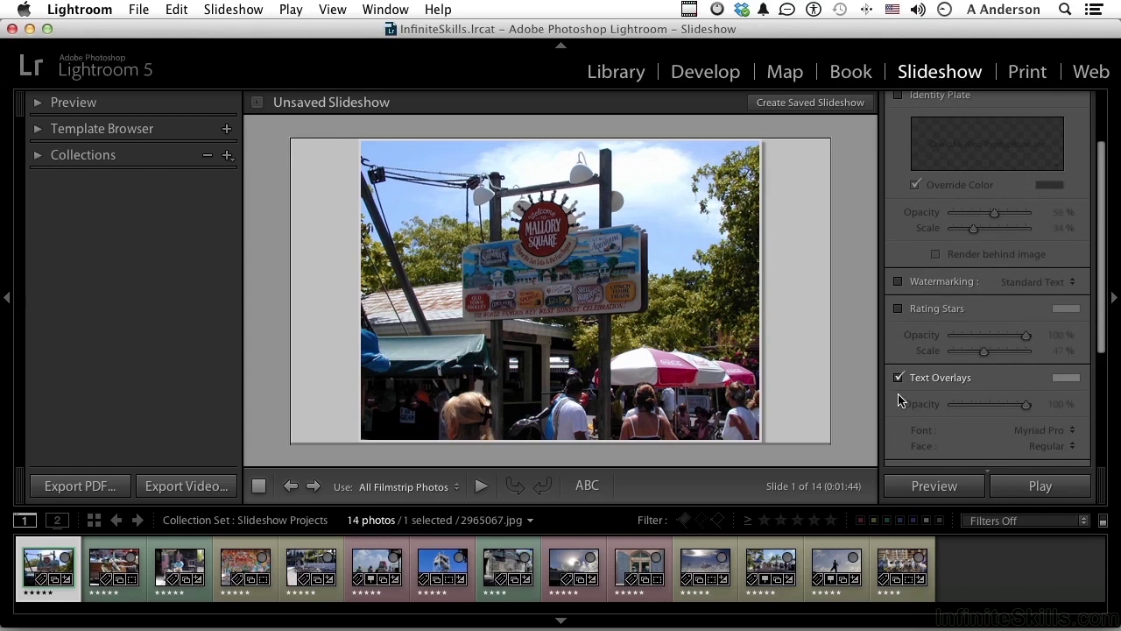
scroll(901, 399, "down", 1)
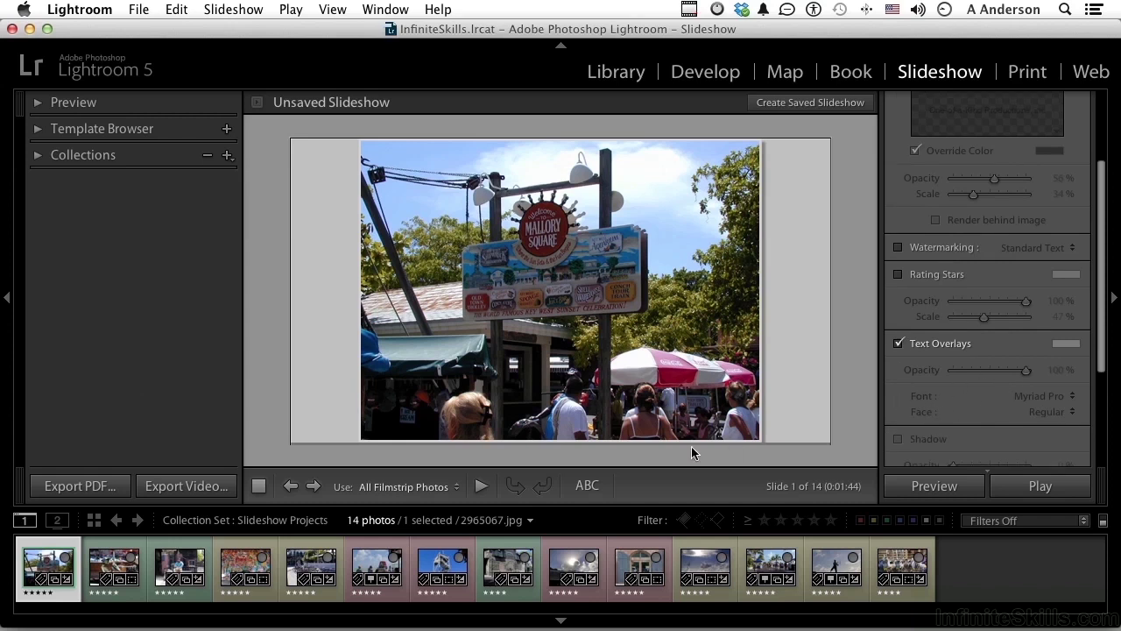
left_click(588, 486)
type("Key West, Florida")
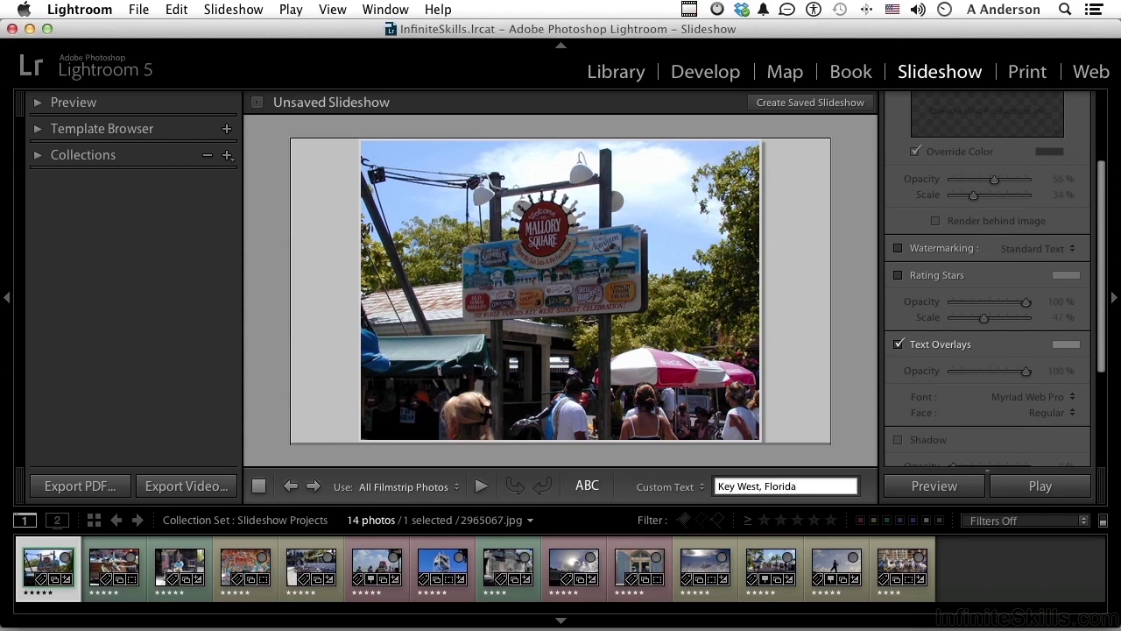
key("Return")
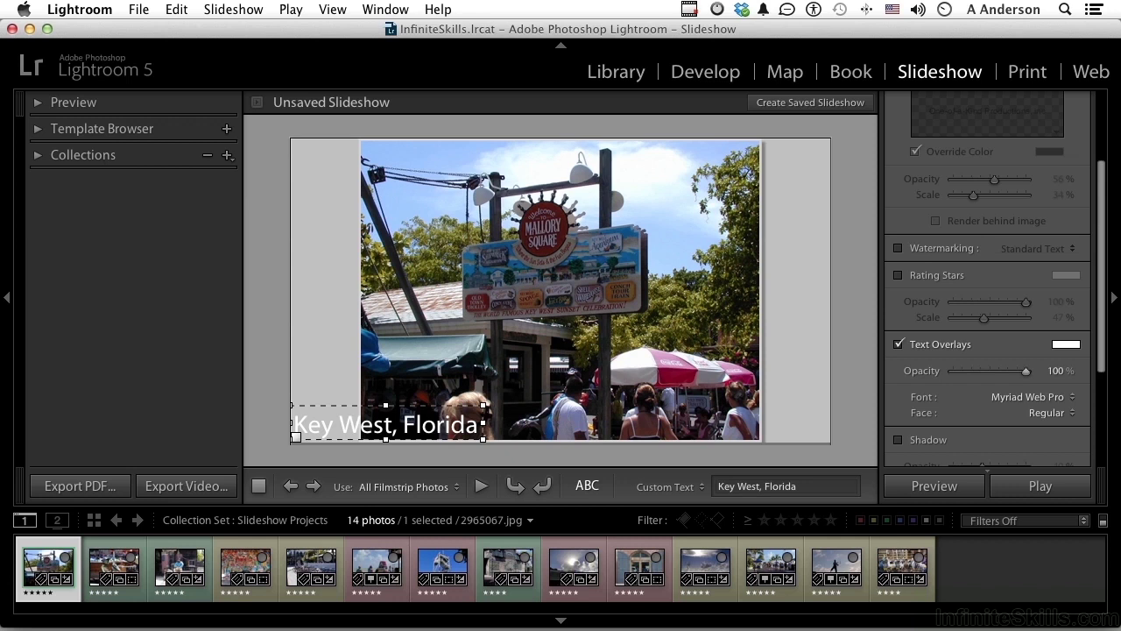
Preview the text overlay on the second and third photos, then return to Mallory Square.
left_click(113, 561)
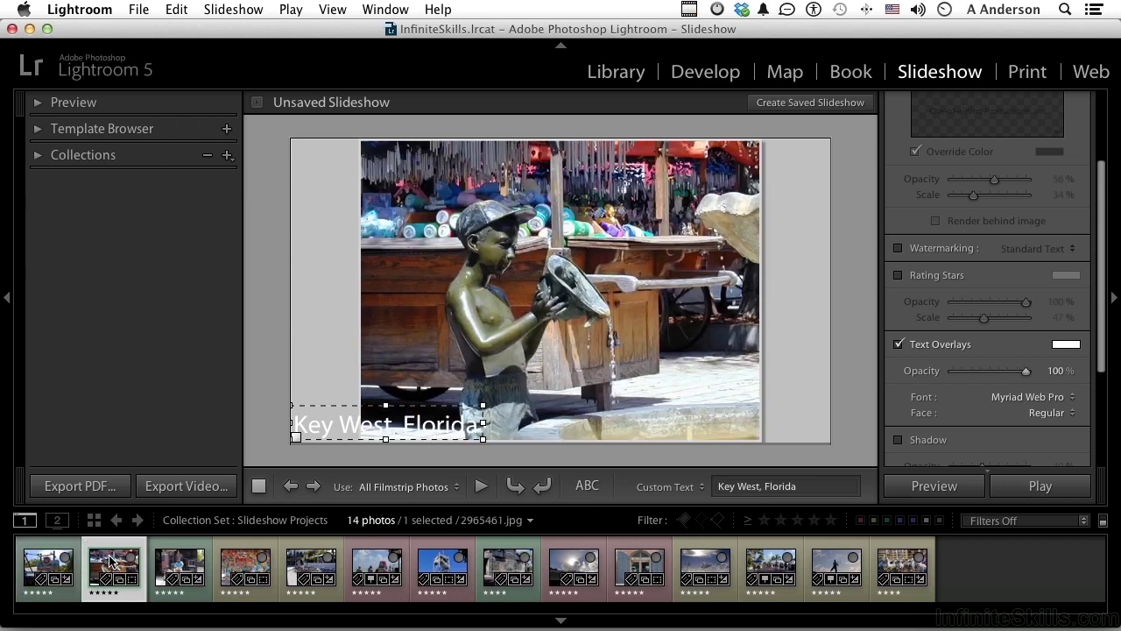
left_click(179, 565)
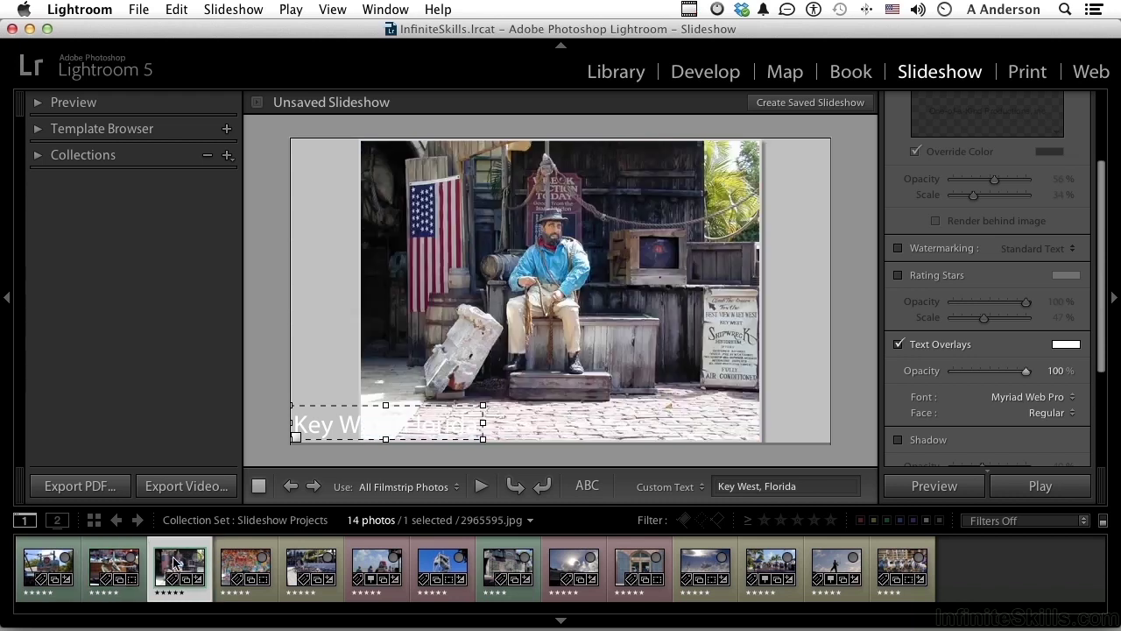
left_click(35, 568)
Give the text overlay a shadow: 40% opacity, 20 px offset, 10 px radius, 0° angle.
scroll(994, 312, "down", 5)
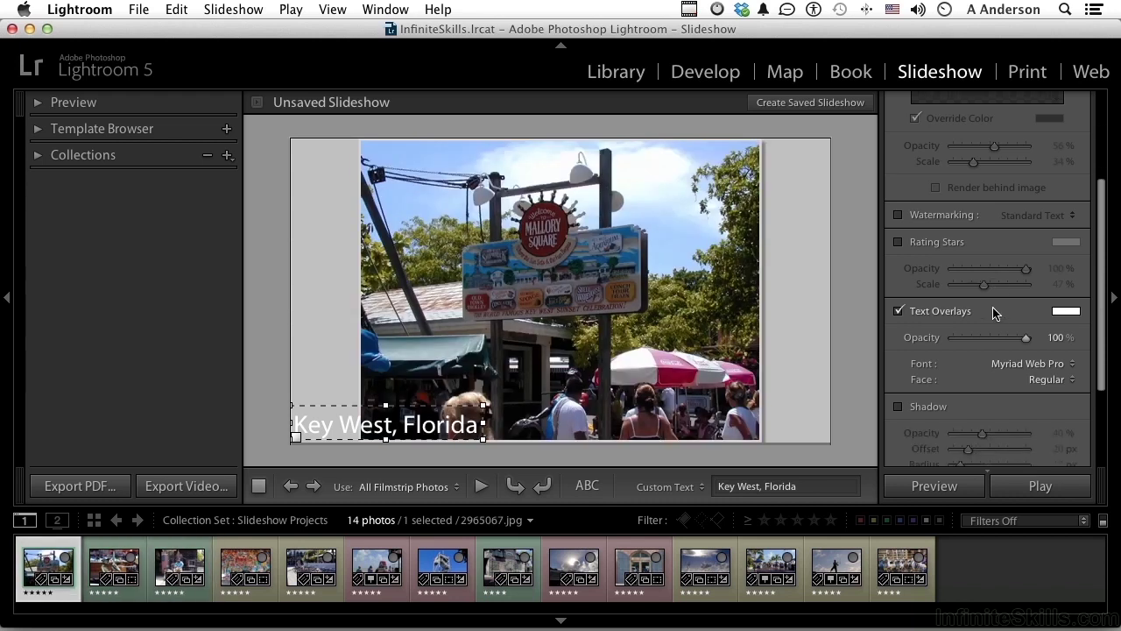
scroll(995, 311, "down", 1)
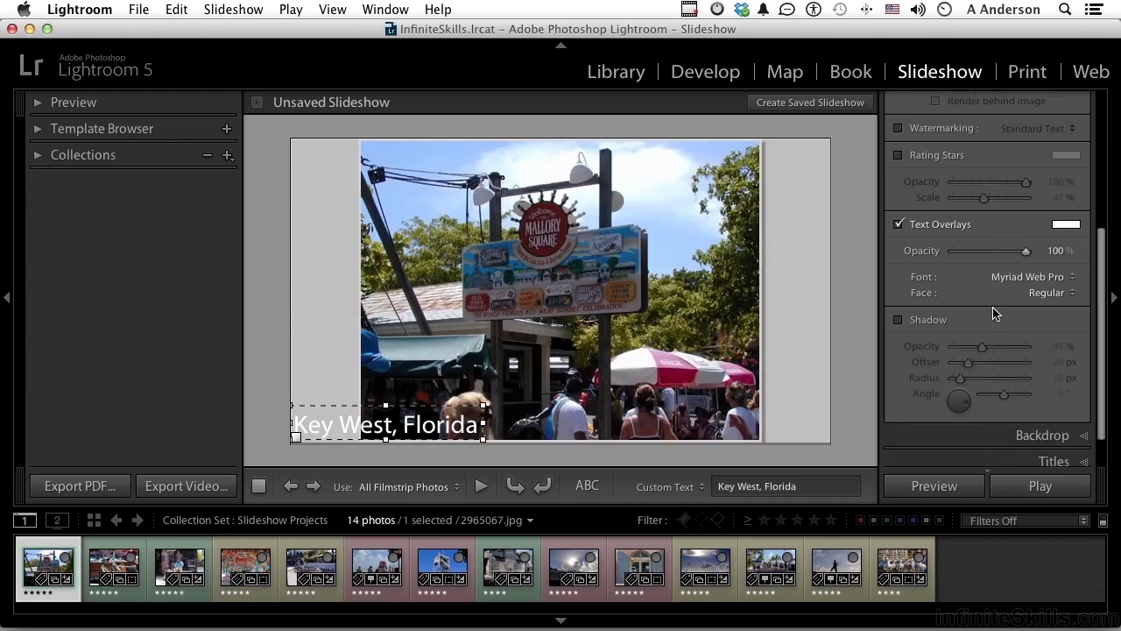
left_click(898, 320)
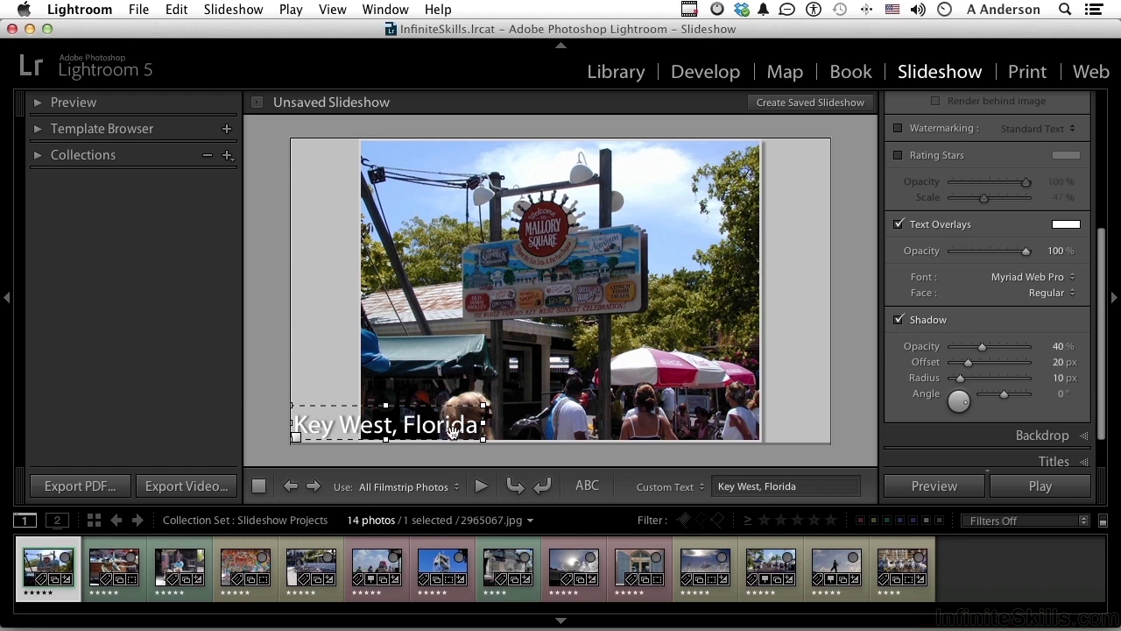
Try a filmstrip photo as the slide background image, then undo it.
left_click(1042, 440)
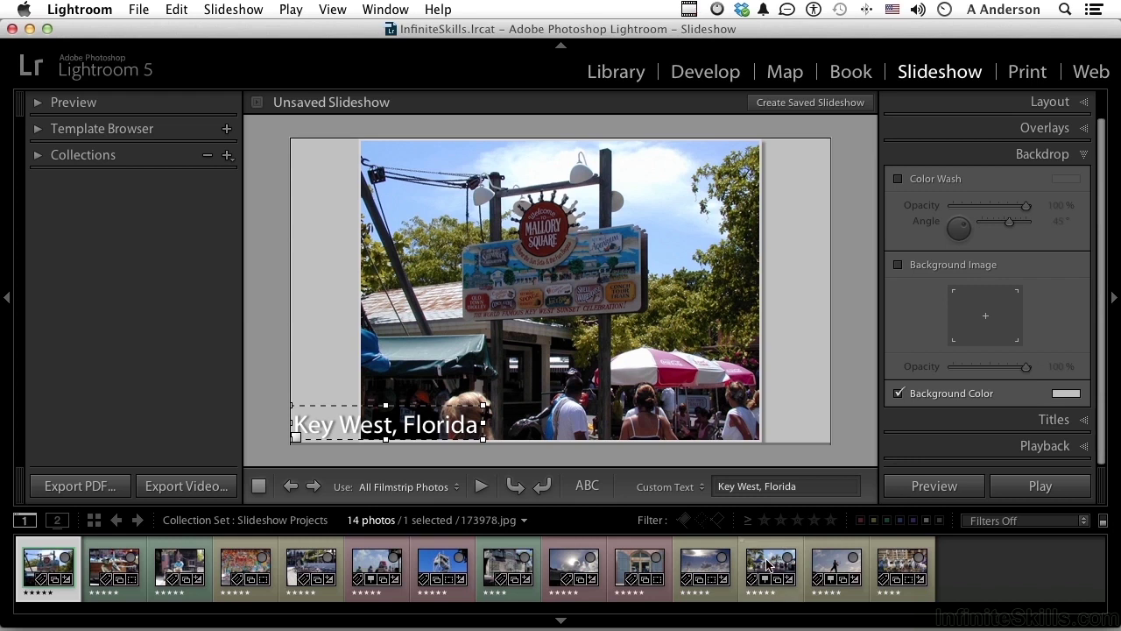
left_click_drag(767, 565, 975, 320)
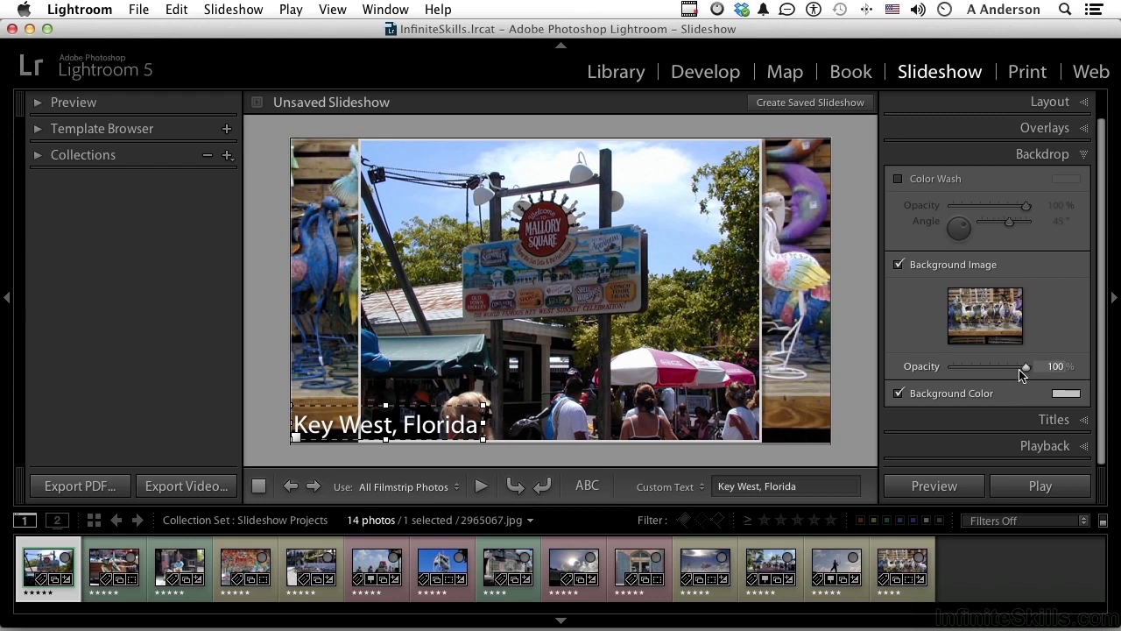
key("super+z")
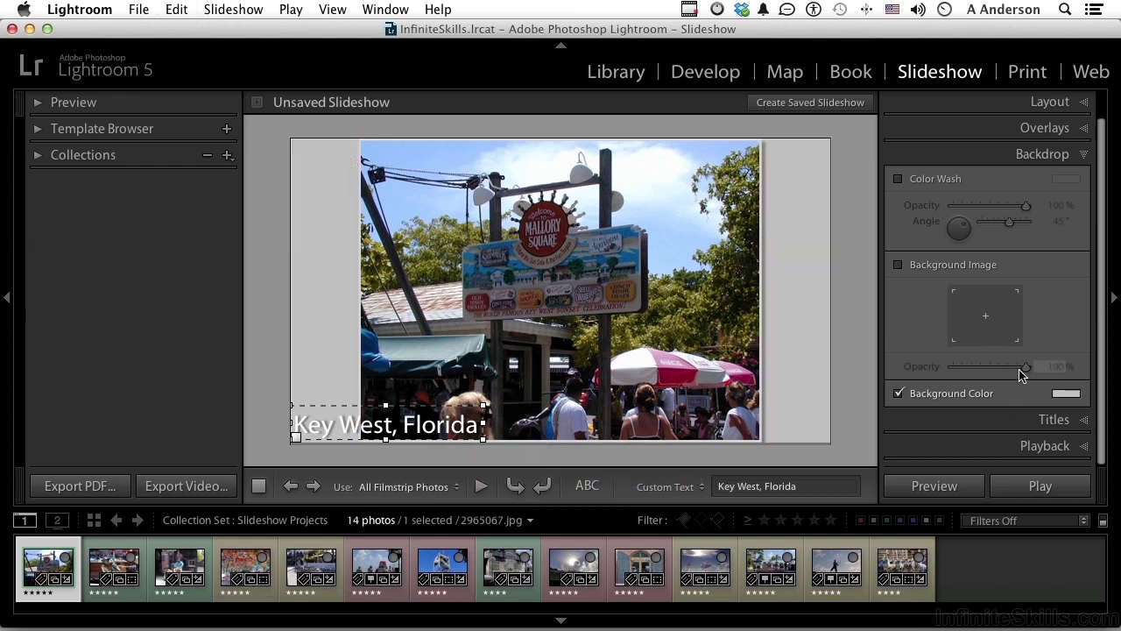
Try a colour wash with a new angle, then turn it off, keeping the plain 70% gray background.
left_click(897, 179)
left_click_drag(958, 226, 965, 230)
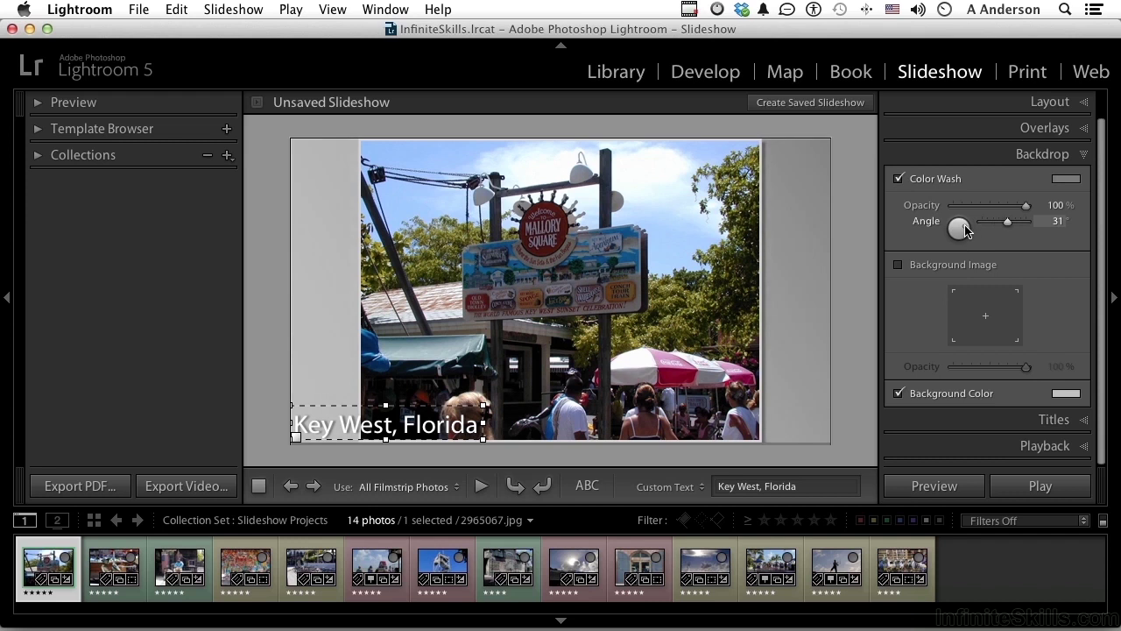
left_click(1067, 178)
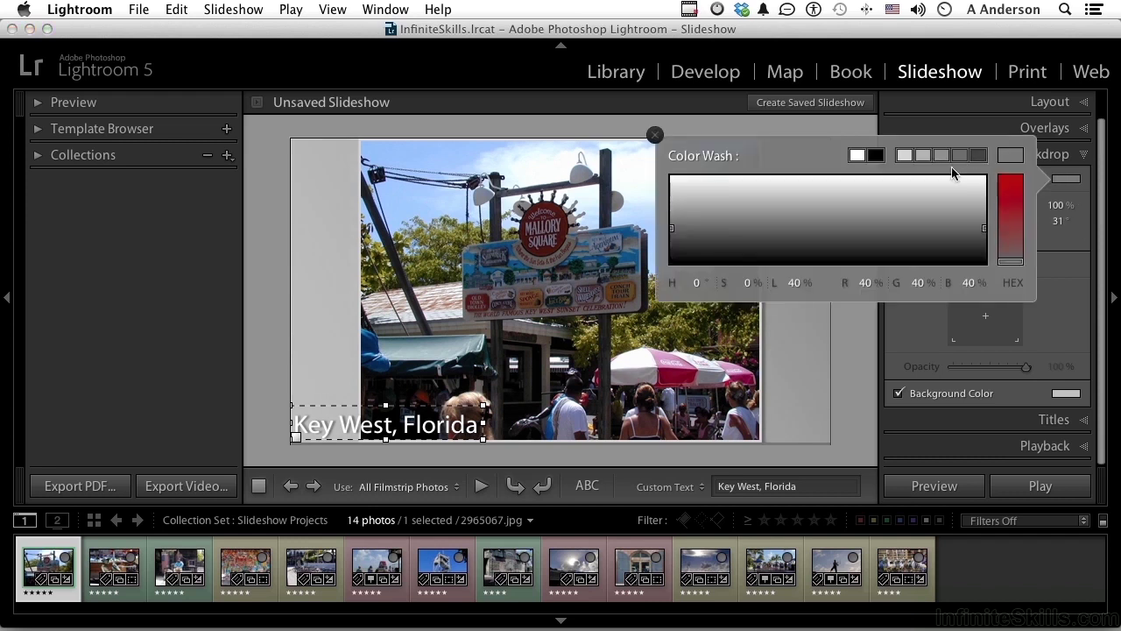
left_click(655, 134)
left_click(898, 179)
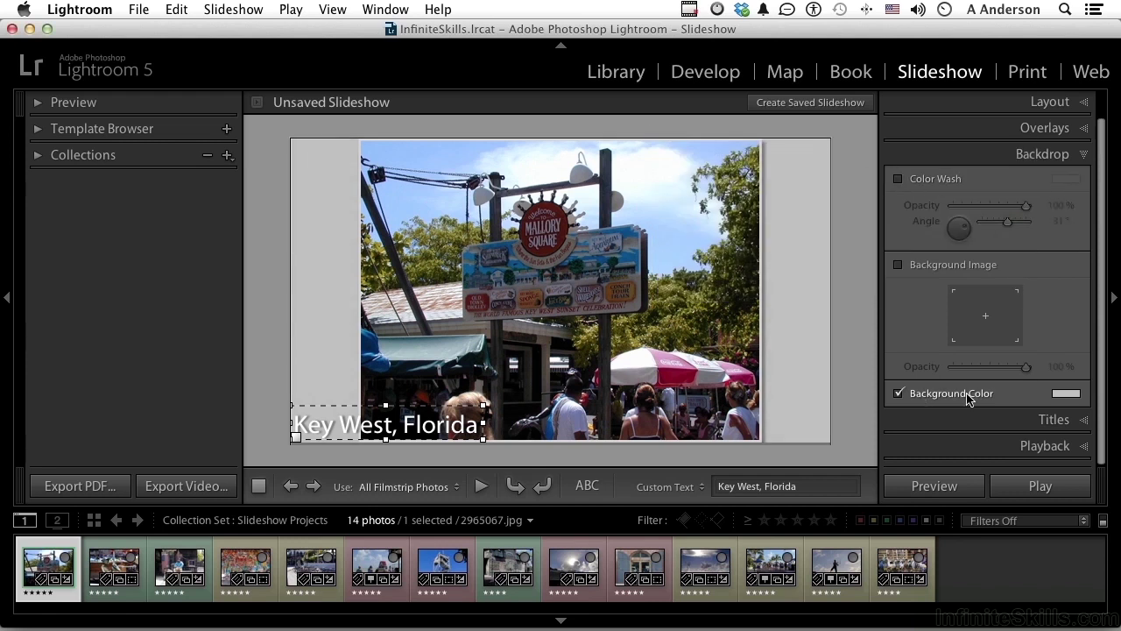
left_click(1057, 397)
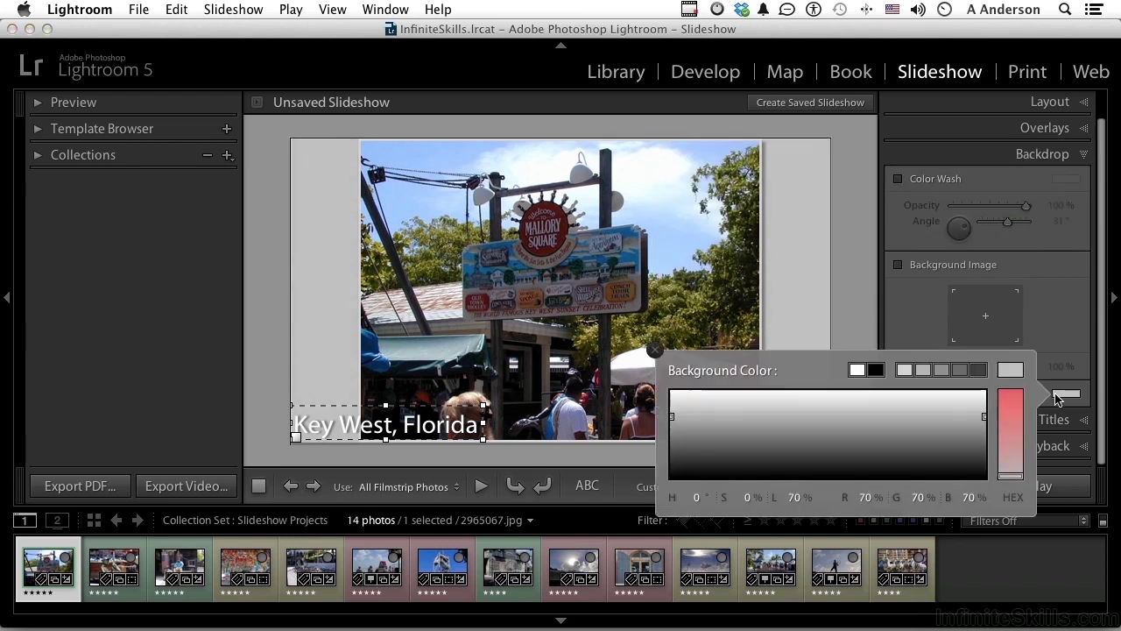
left_click(656, 351)
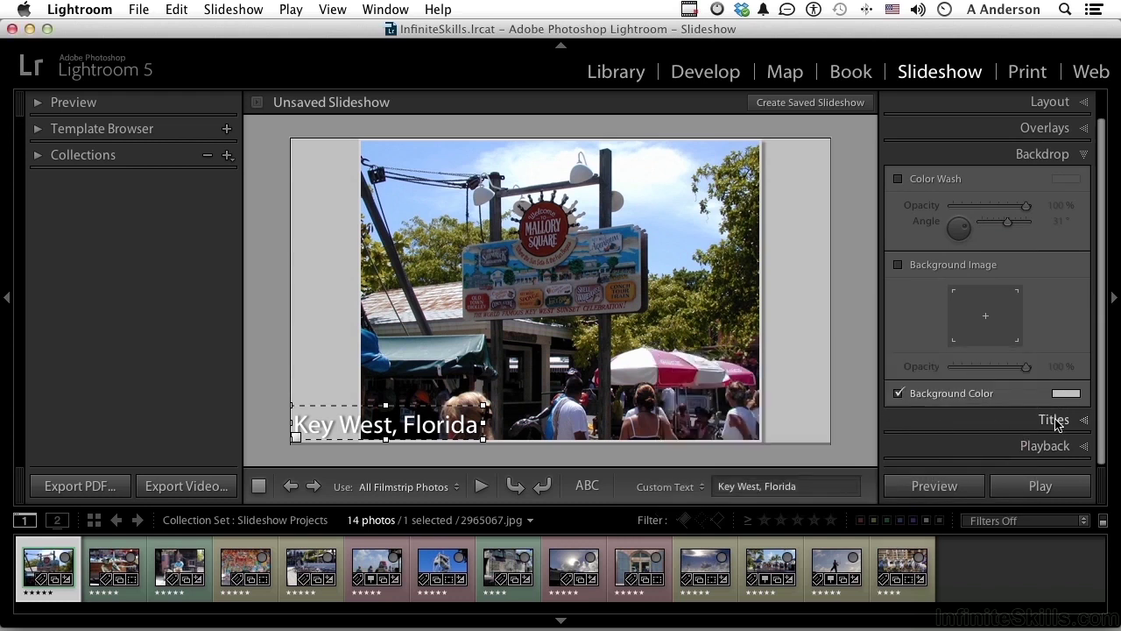
Set the intro screen identity plate to styled text titling the photographer's Key West images.
left_click(1056, 421)
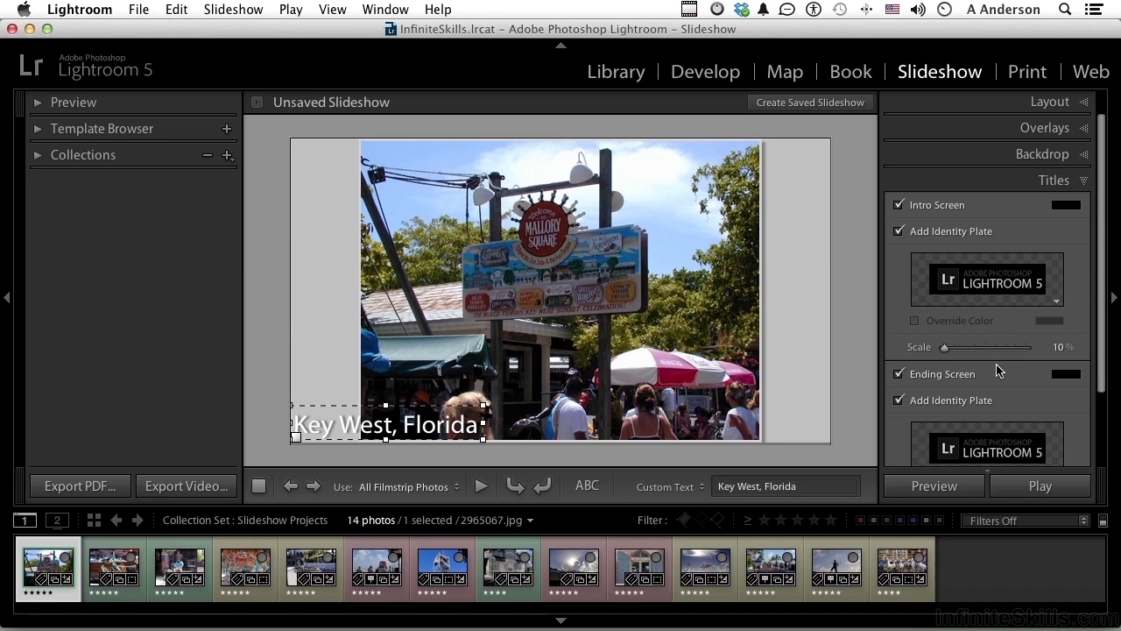
left_click(1056, 303)
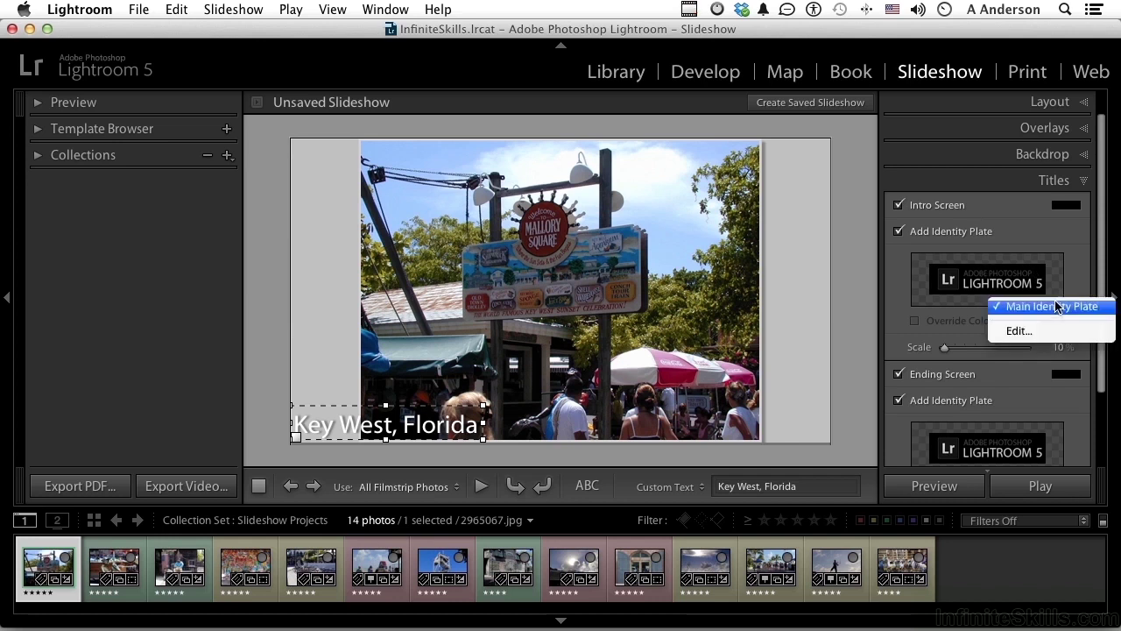
left_click(1034, 330)
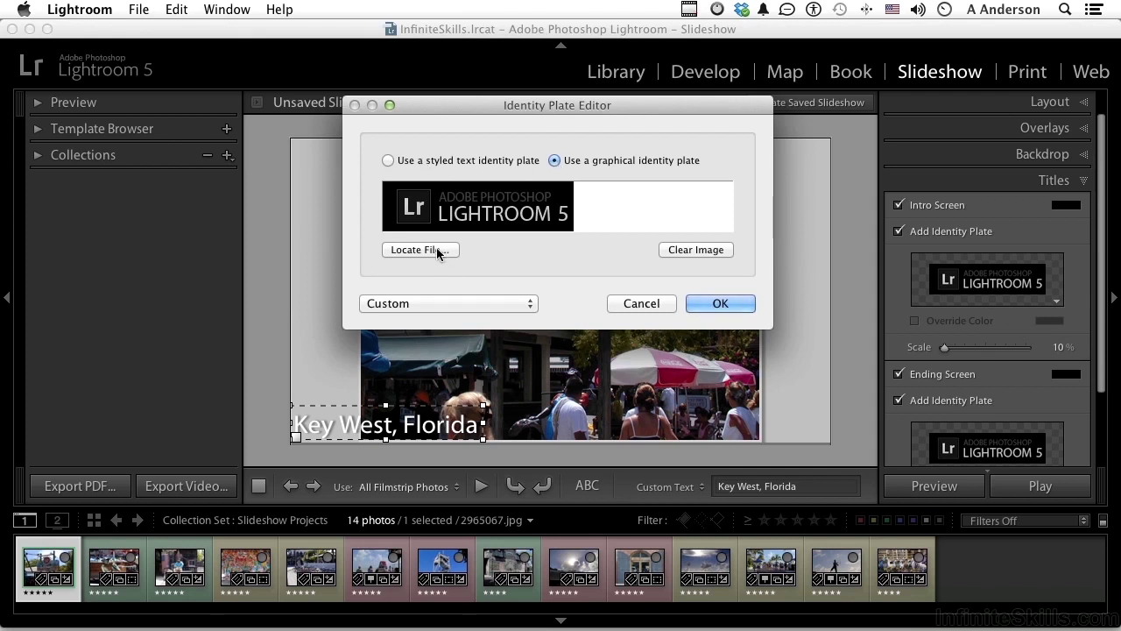
left_click(459, 161)
type("Andy's Amazing Key West Images")
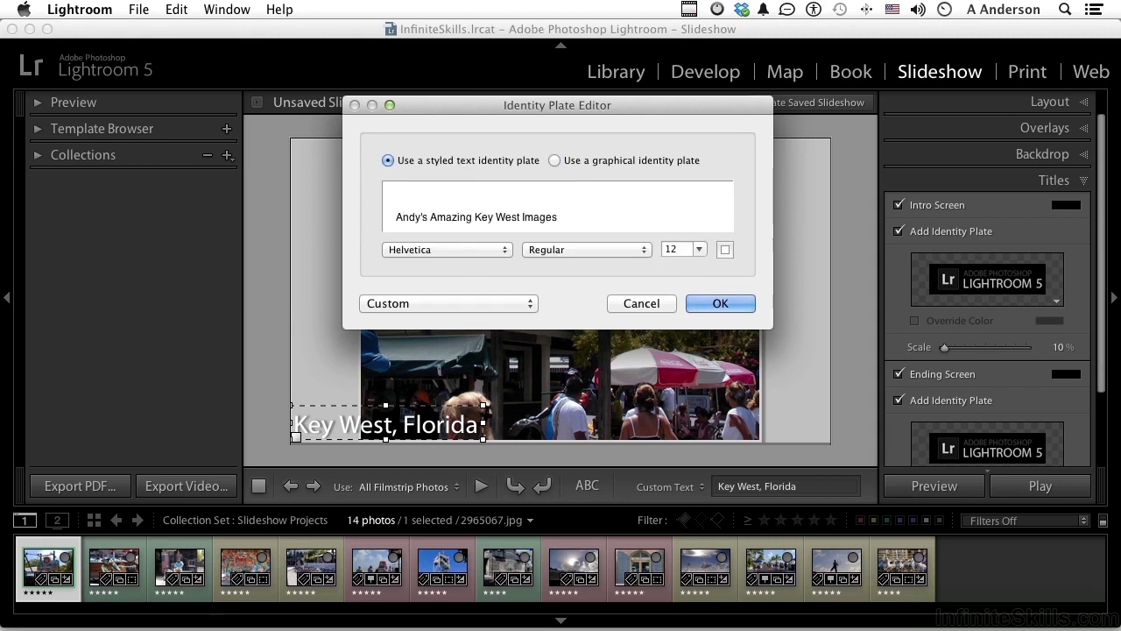
left_click(716, 304)
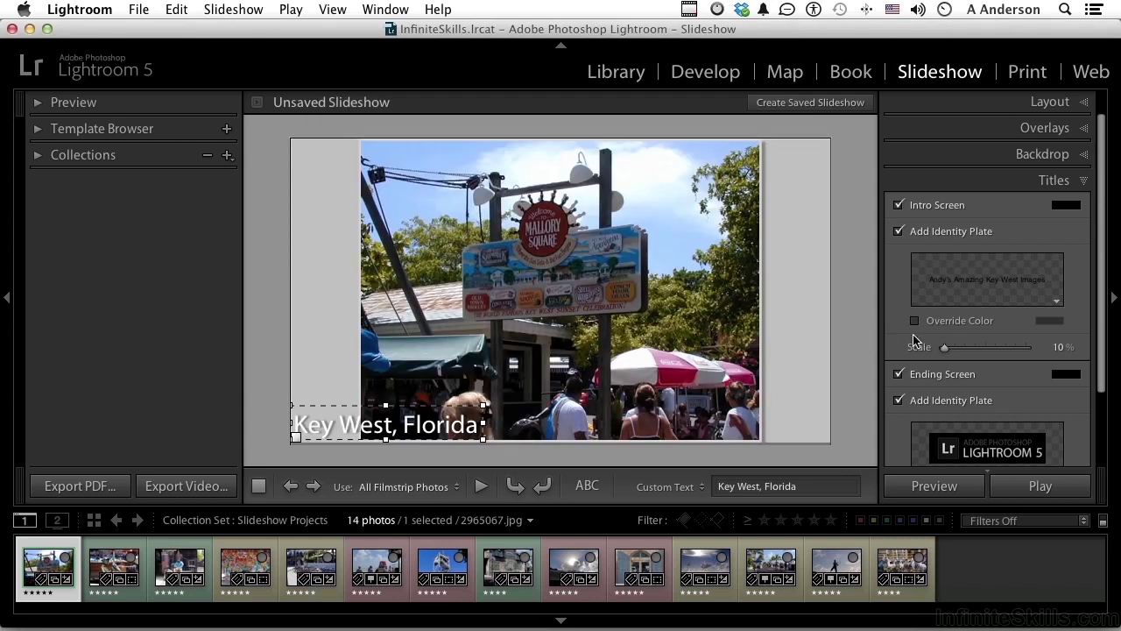
Colour the intro screen 85% light grey and scale its identity plate to 75%.
left_click(1065, 208)
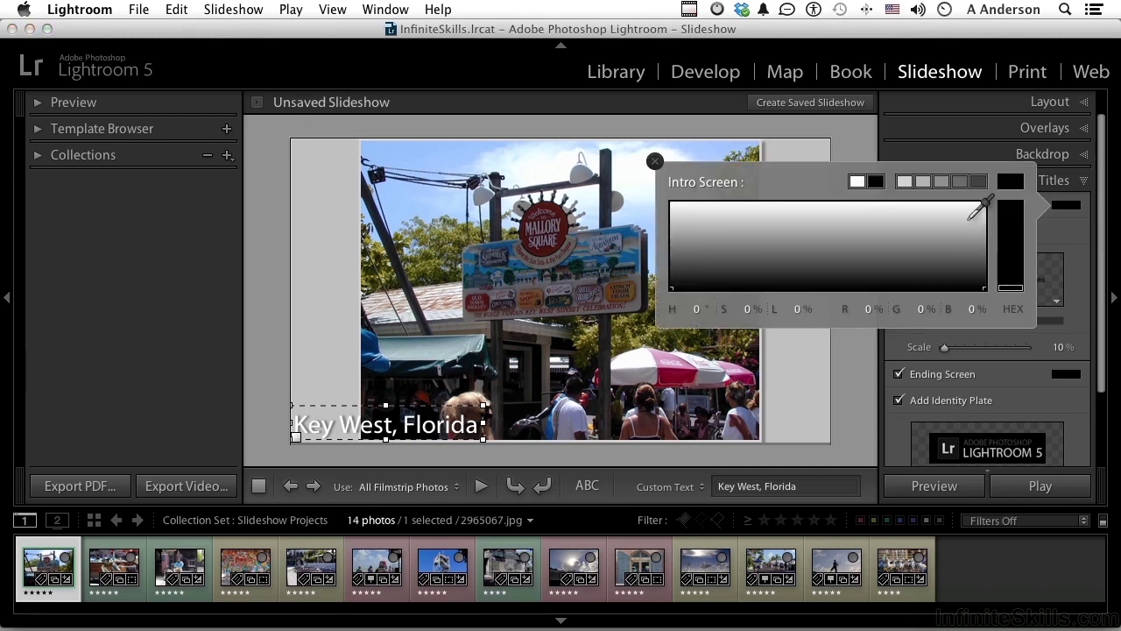
left_click(967, 213)
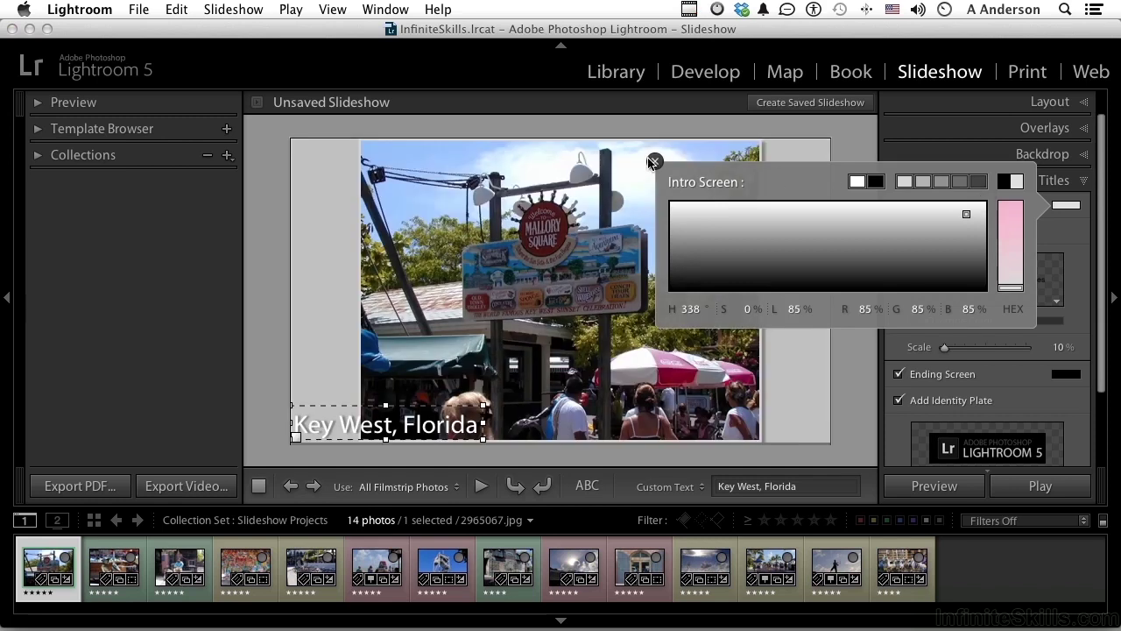
left_click(654, 162)
left_click_drag(945, 349, 1005, 350)
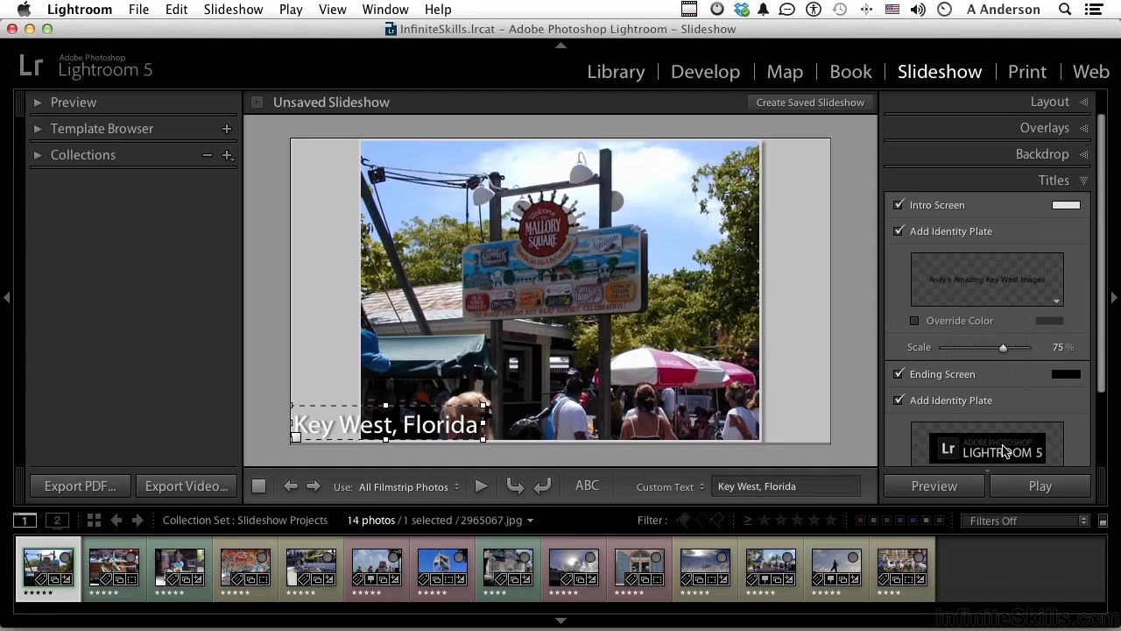
scroll(1004, 450, "down", 2)
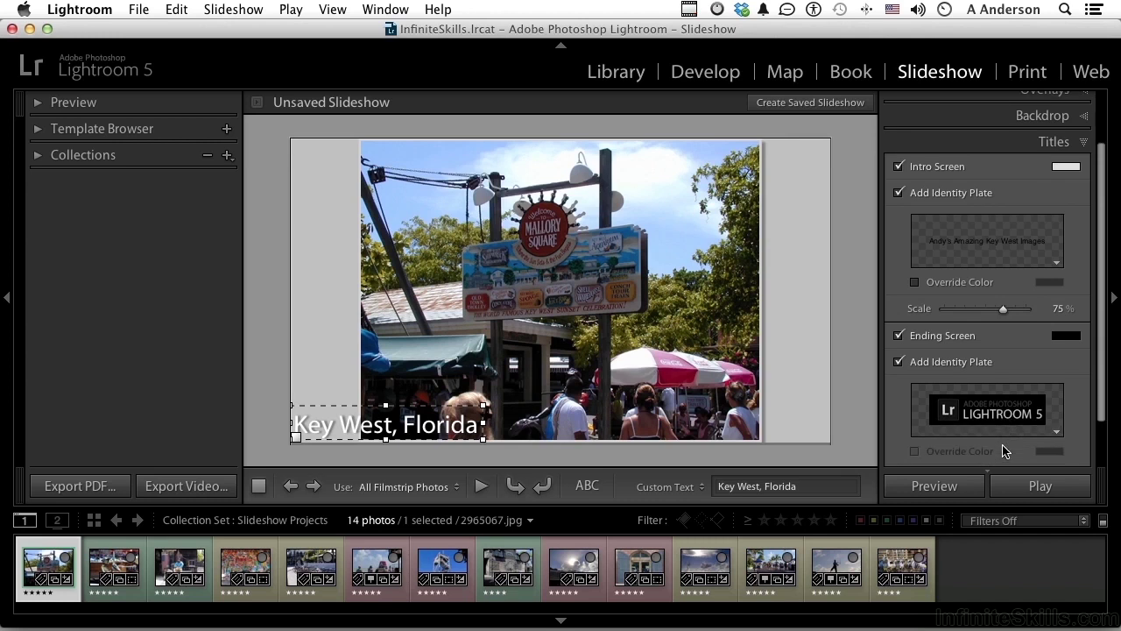
scroll(1005, 451, "down", 3)
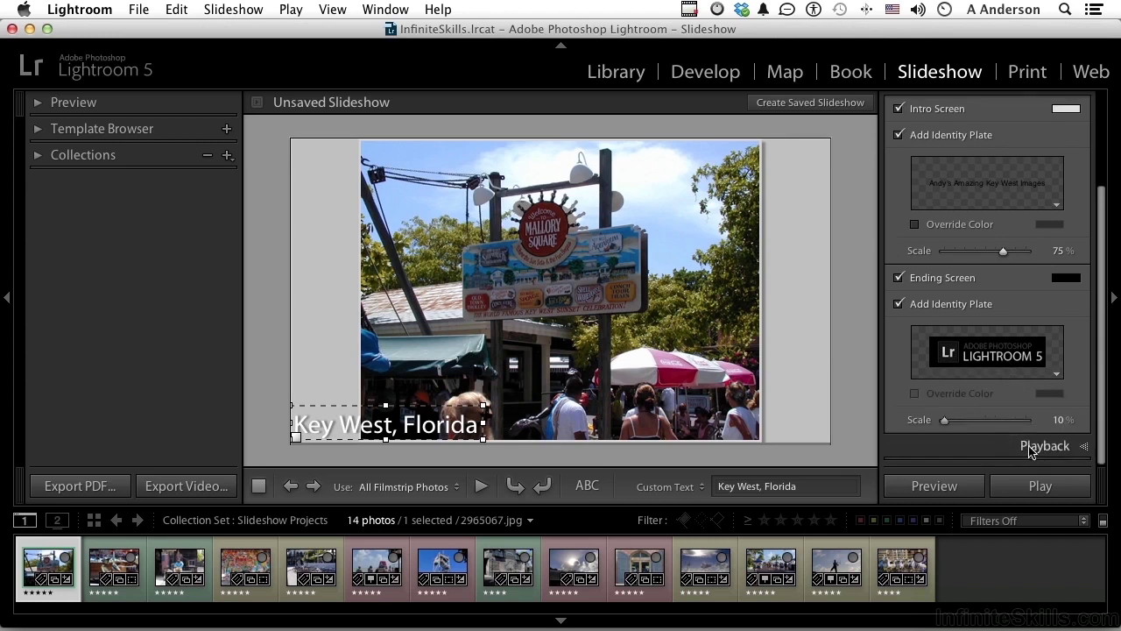
Review the Playback panel: 4.0 sec slides, 2.5 sec fades, playback kept on the original screen, Repeat on.
left_click(1036, 450)
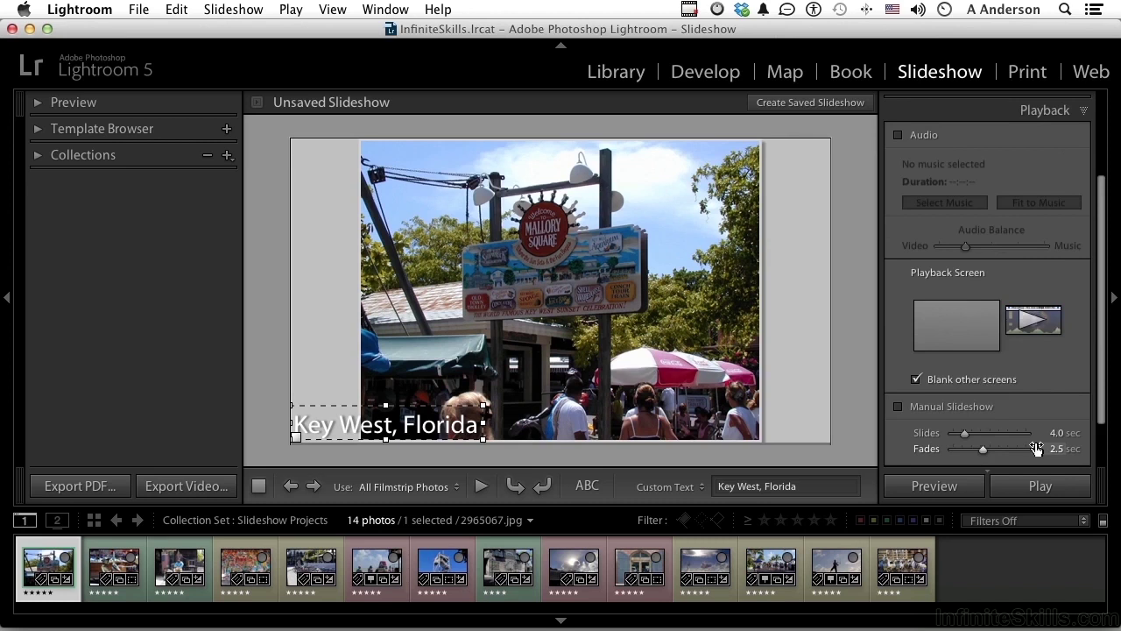
scroll(1036, 449, "up", 4)
scroll(1036, 447, "down", 3)
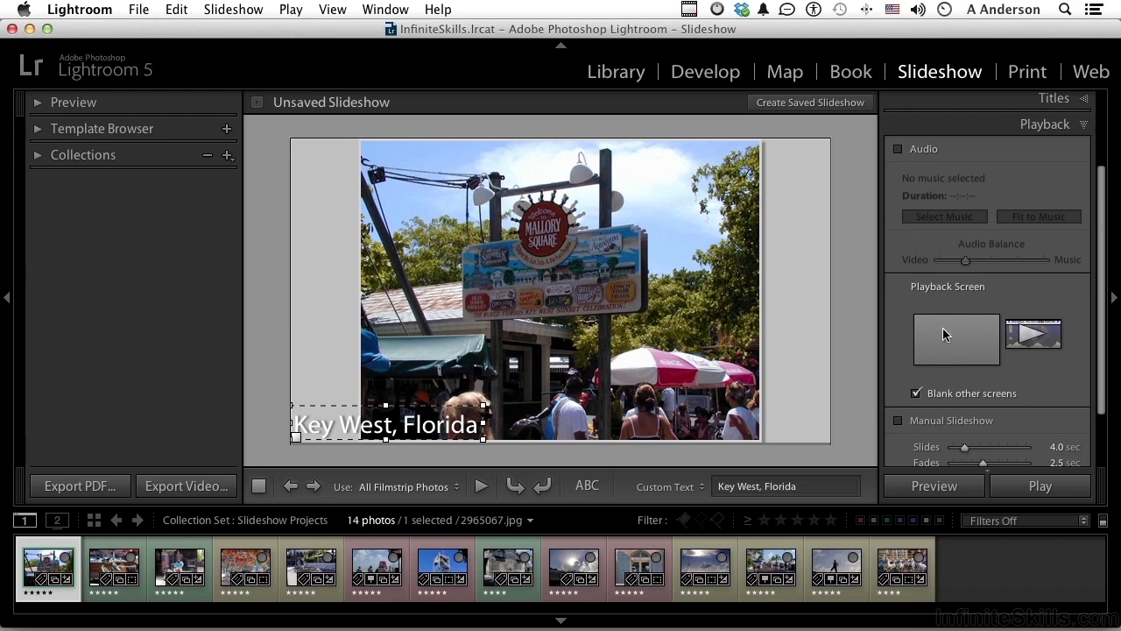
left_click(945, 361)
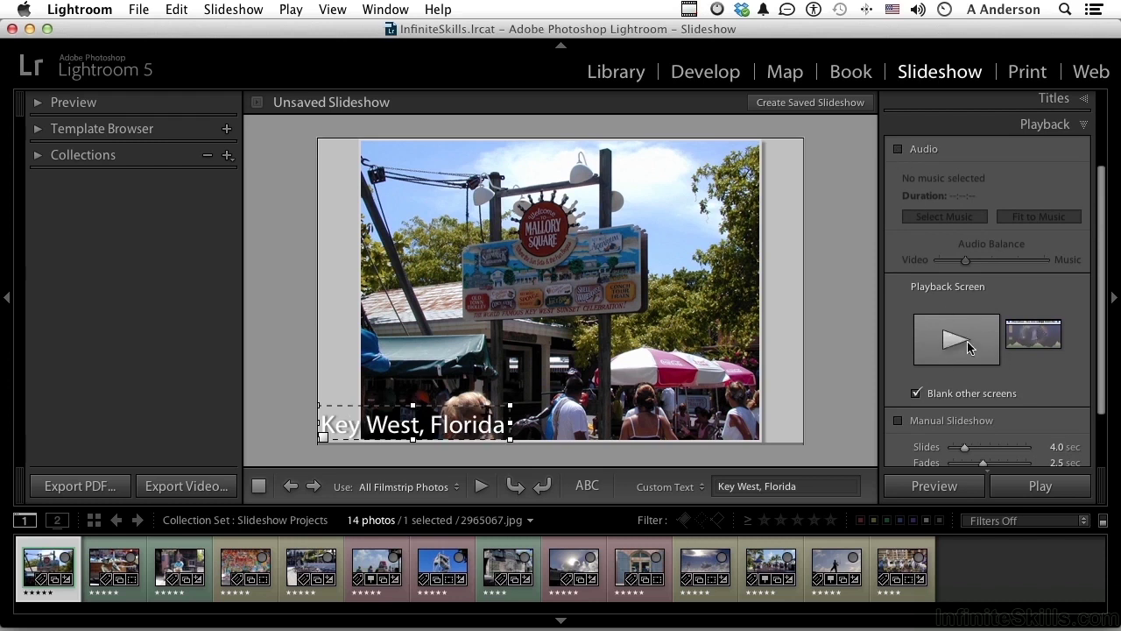
left_click(1034, 344)
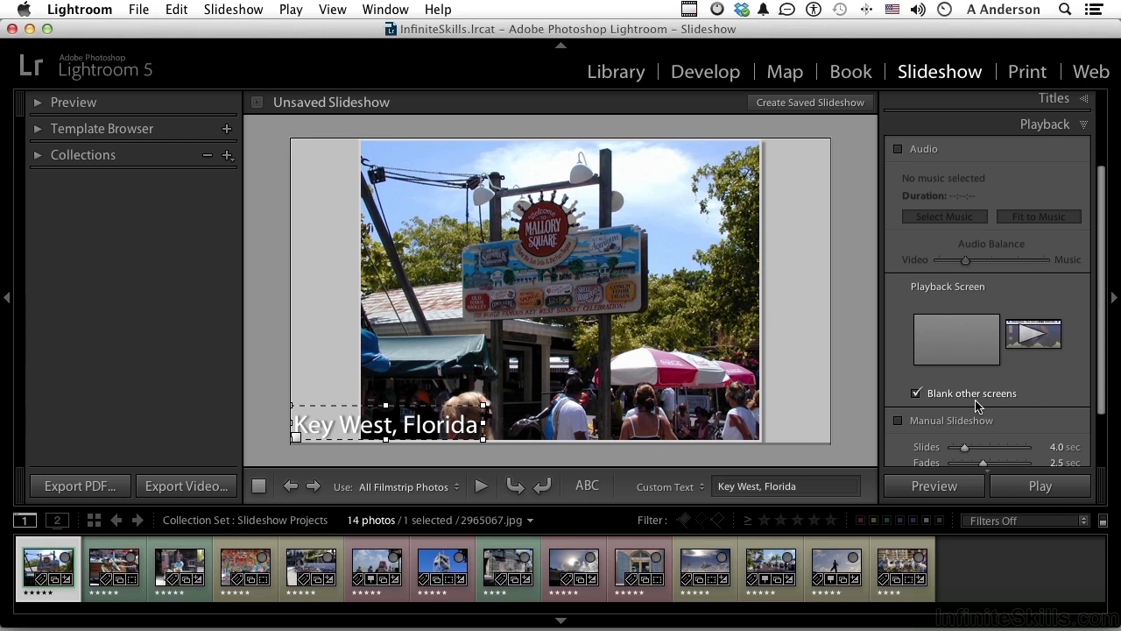
scroll(977, 405, "down", 2)
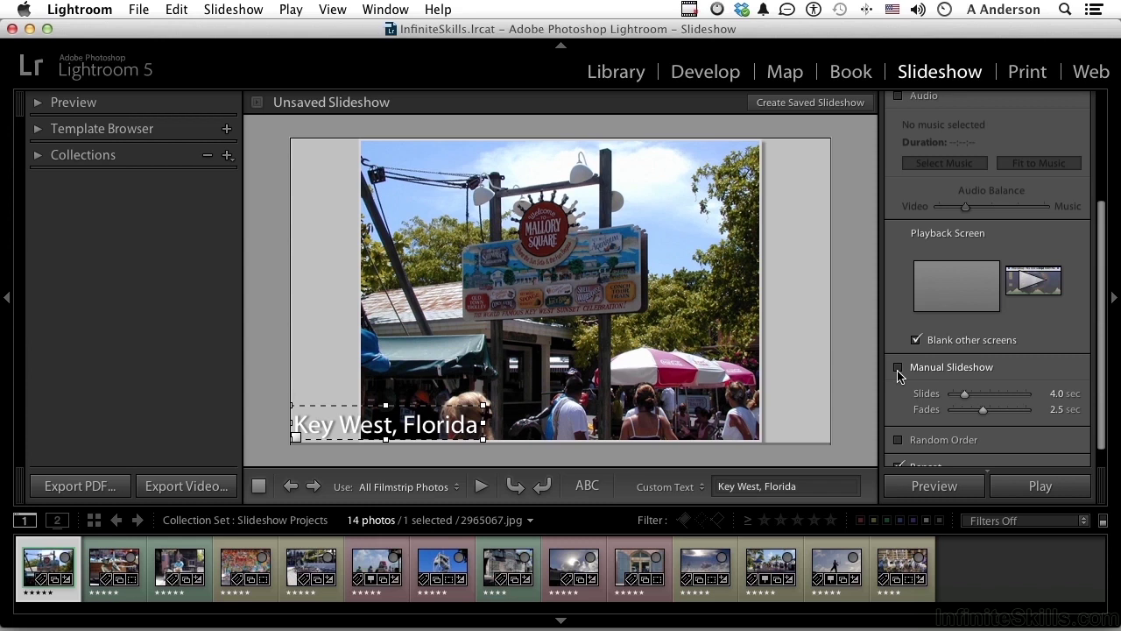
scroll(897, 375, "down", 1)
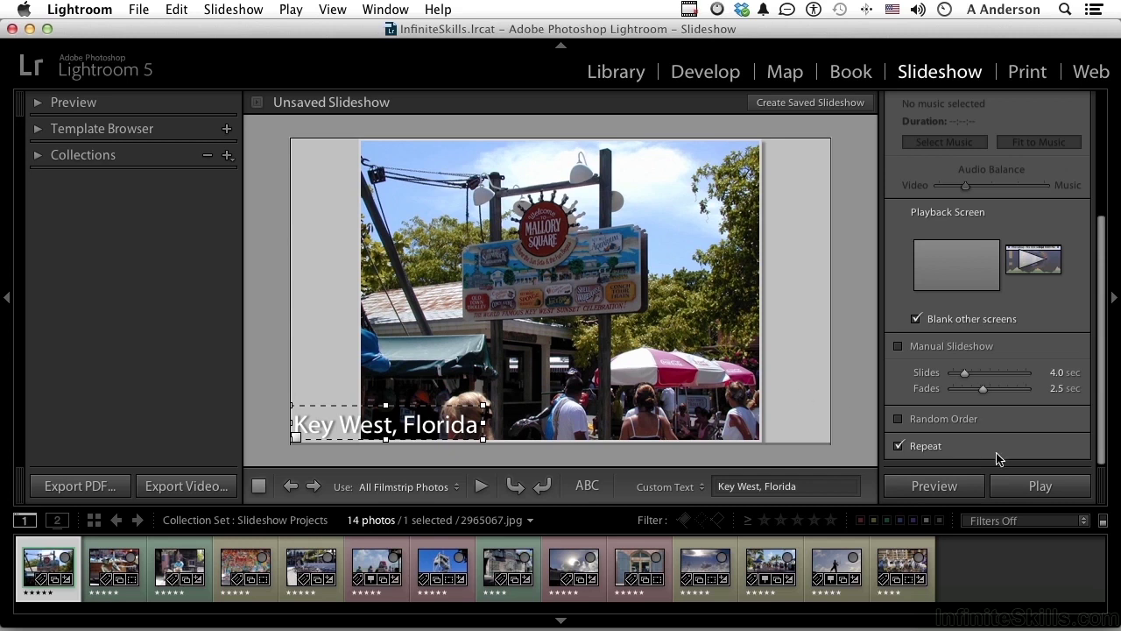
Play the Key West slideshow full screen, then exit back to the Slideshow module.
left_click(1037, 486)
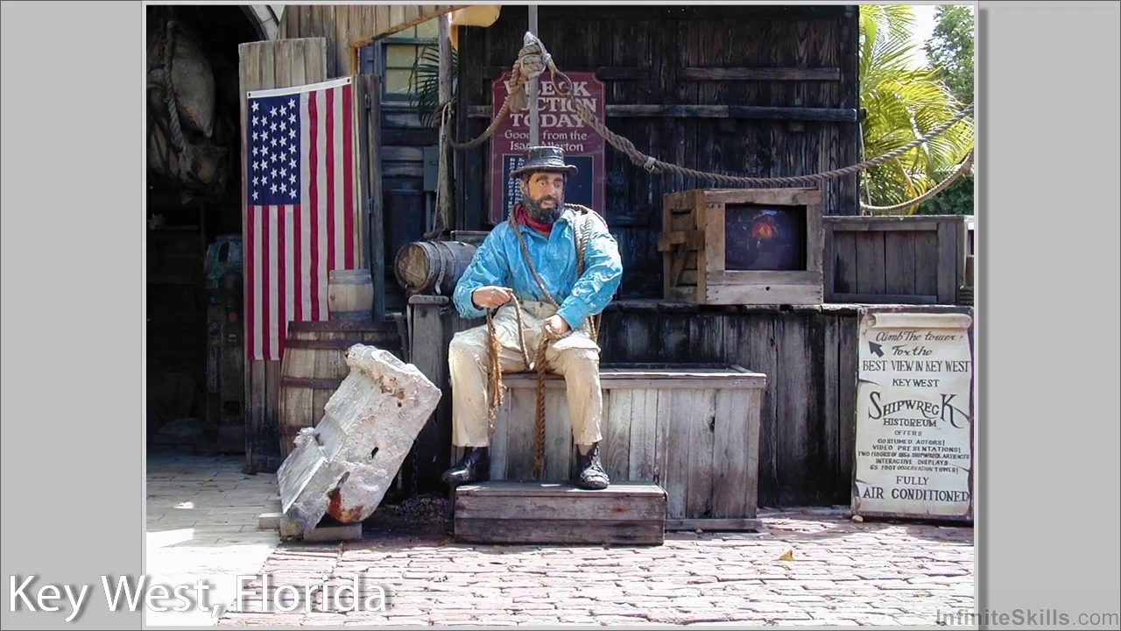
key("Escape")
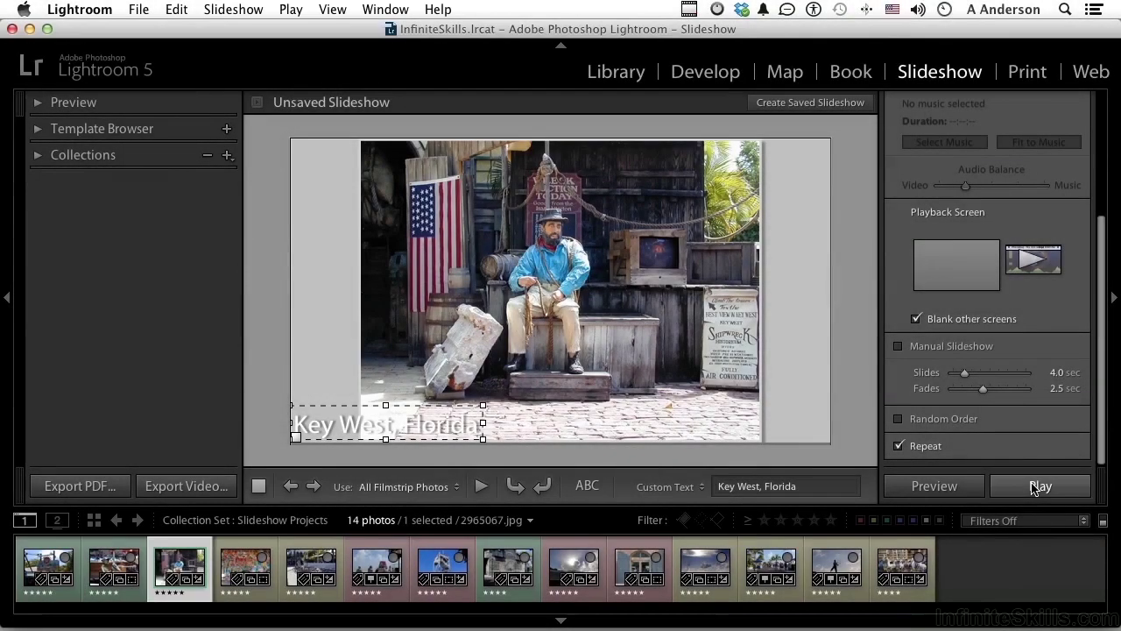